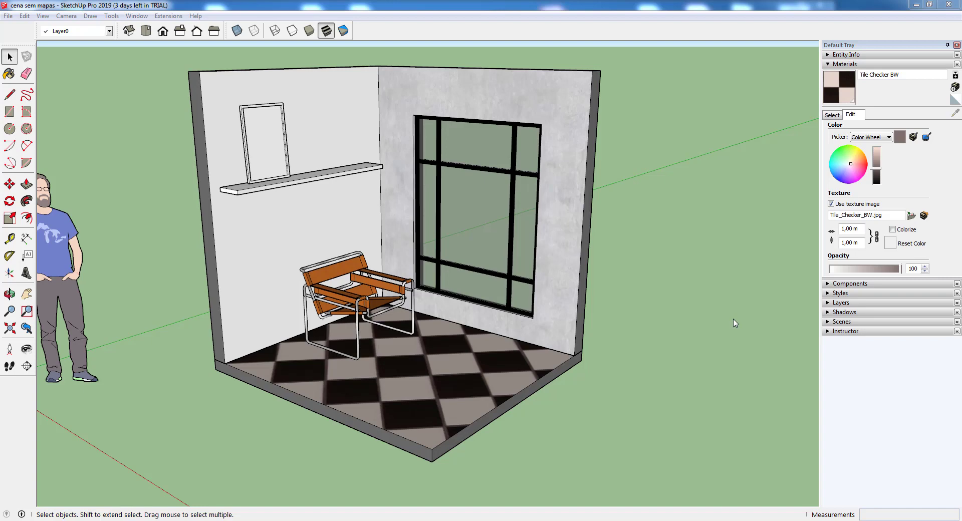
Select the armchair and sample the orange leather material from its backrest with the Paint Bucket.
click(367, 326)
scroll(367, 326, up, 5)
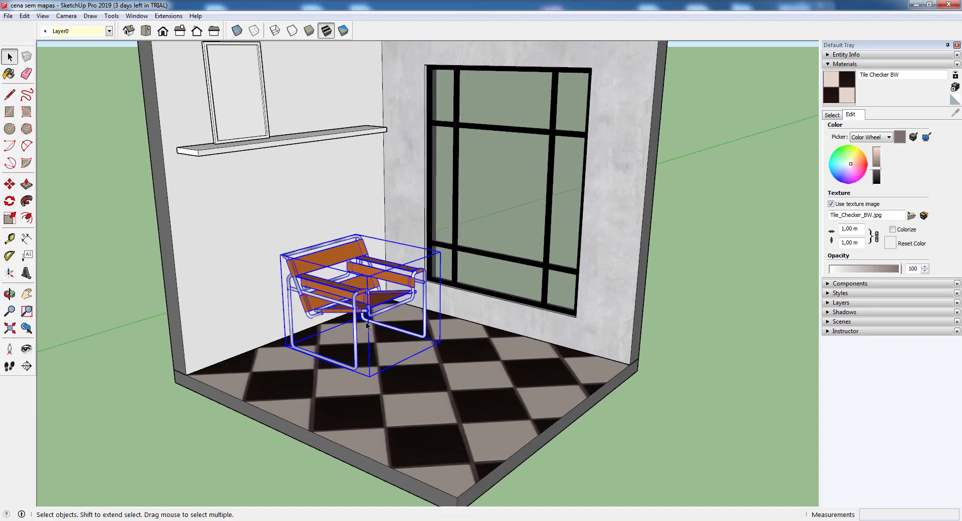
scroll(363, 317, up, 3)
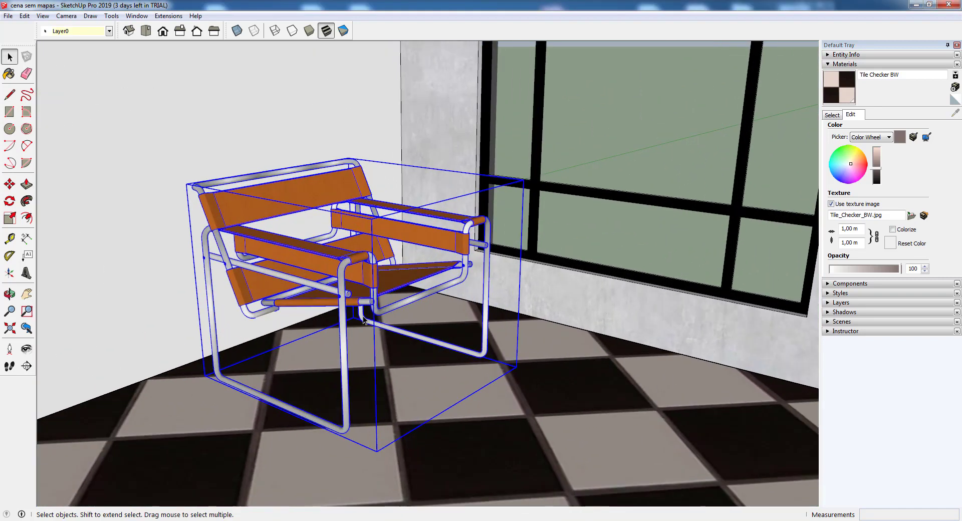
scroll(280, 203, up, 5)
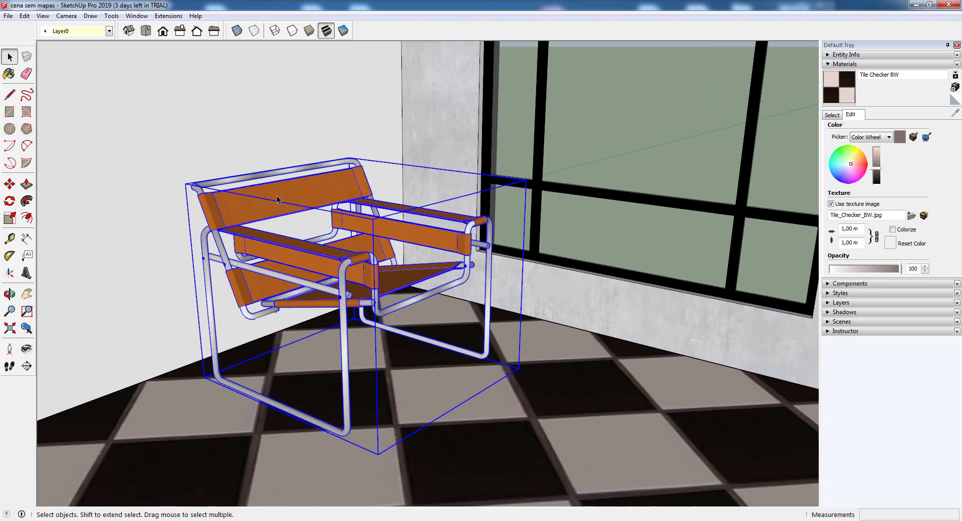
scroll(276, 202, up, 2)
scroll(273, 204, down, 7)
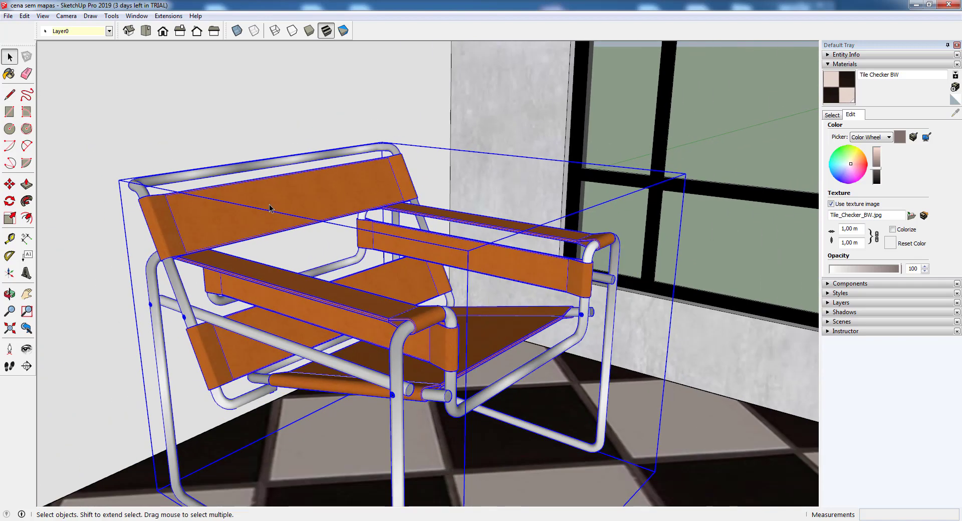
scroll(270, 209, down, 2)
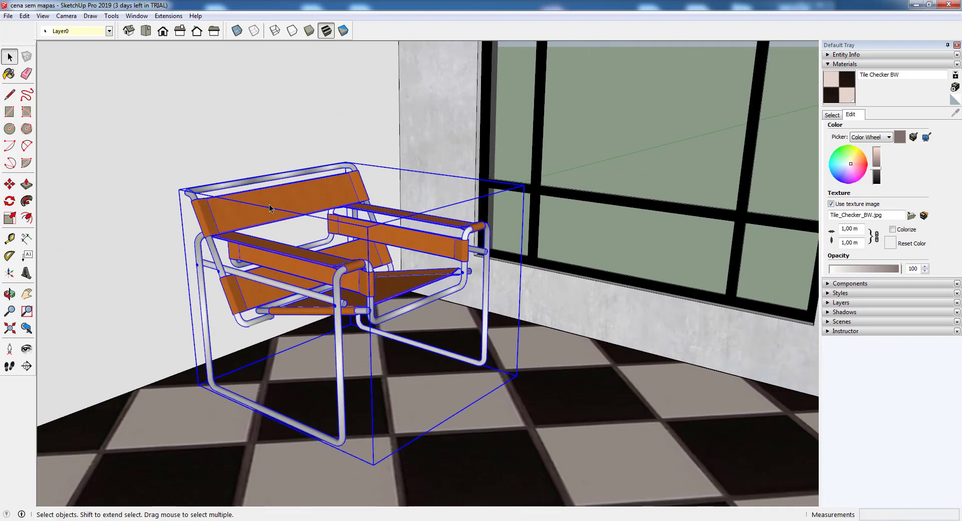
click(9, 74)
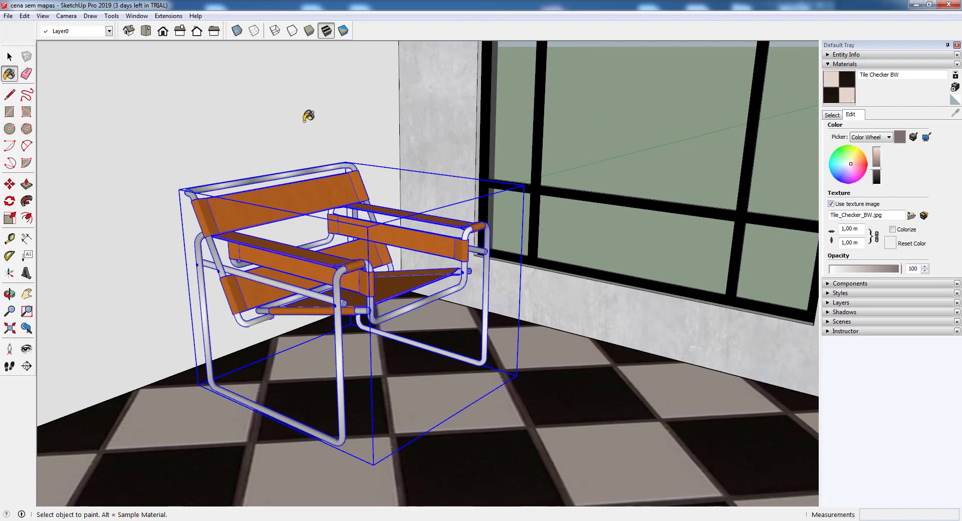
key(alt)
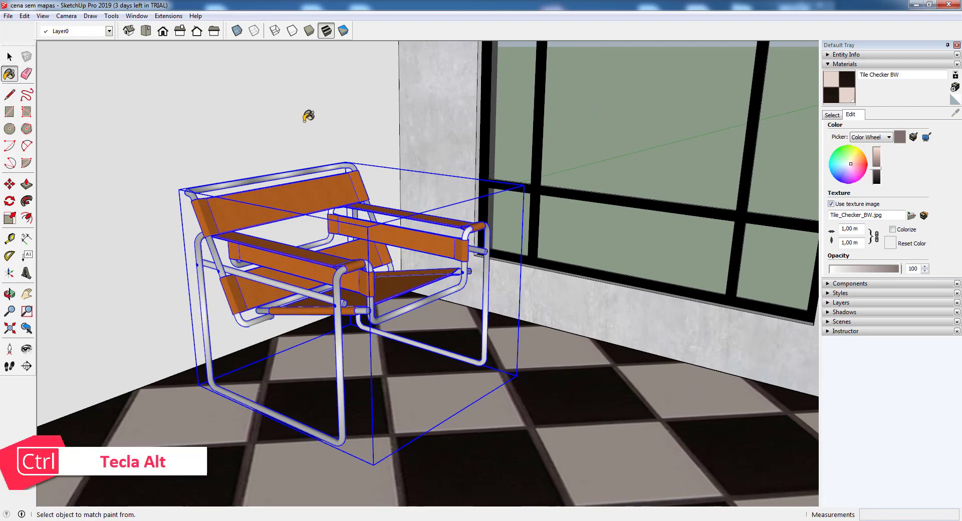
alt+click(312, 195)
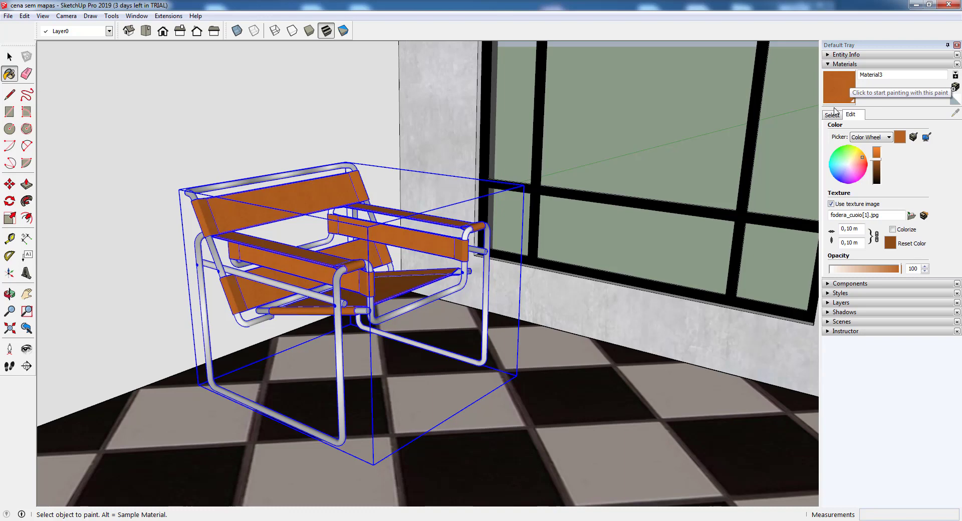
Change the sampled upholstery material's colour from orange to green.
click(850, 116)
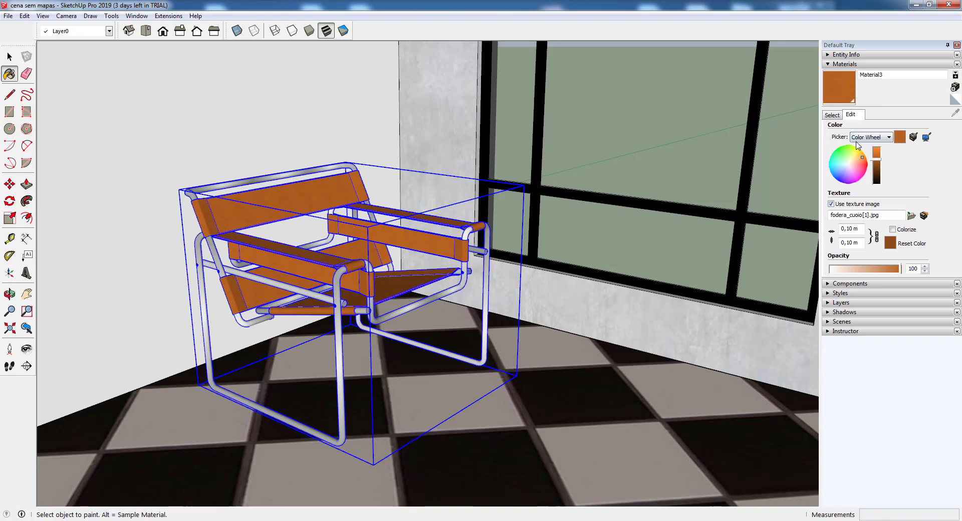
drag(862, 160, 851, 157)
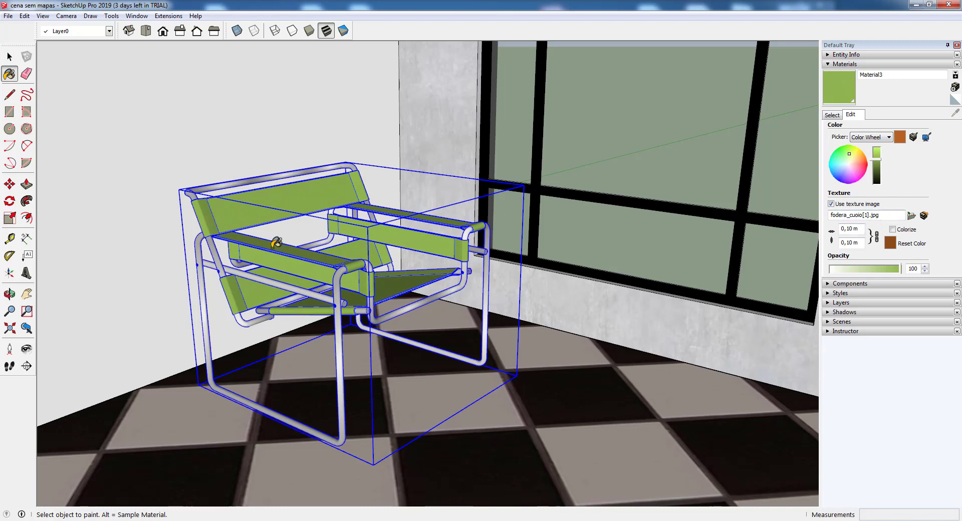
scroll(277, 243, up, 2)
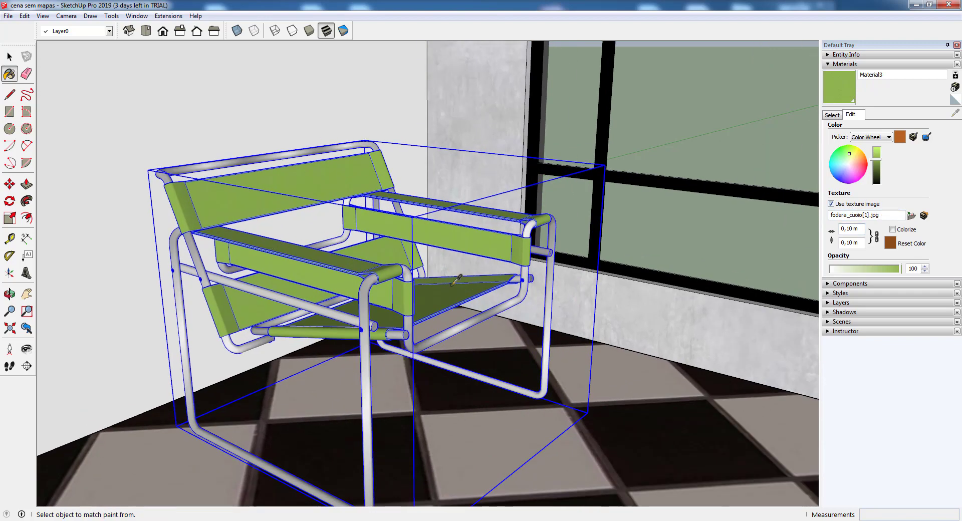
mouse_move(457, 276)
middle_down()
mouse_move(408, 287)
mouse_move(445, 282)
middle_up()
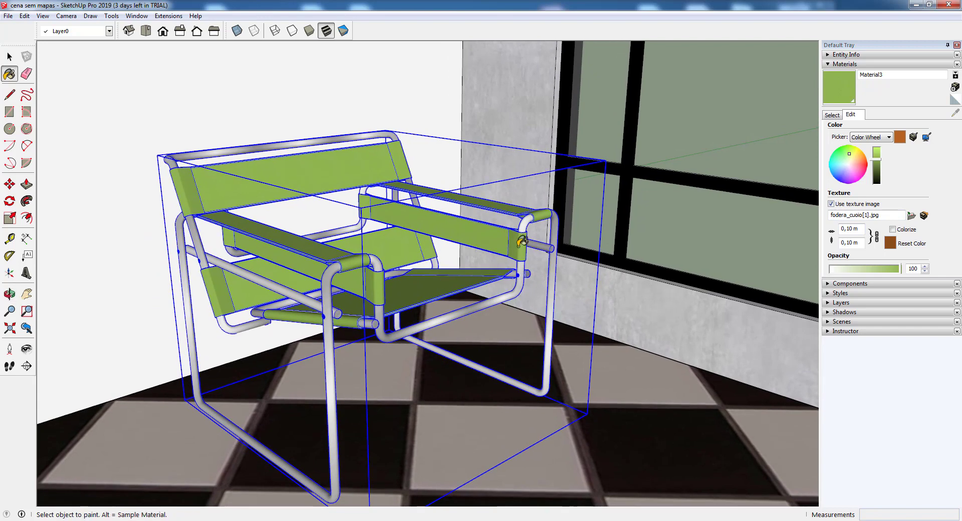
Replace the upholstery material's texture image with tecido from the texturas folder.
click(911, 216)
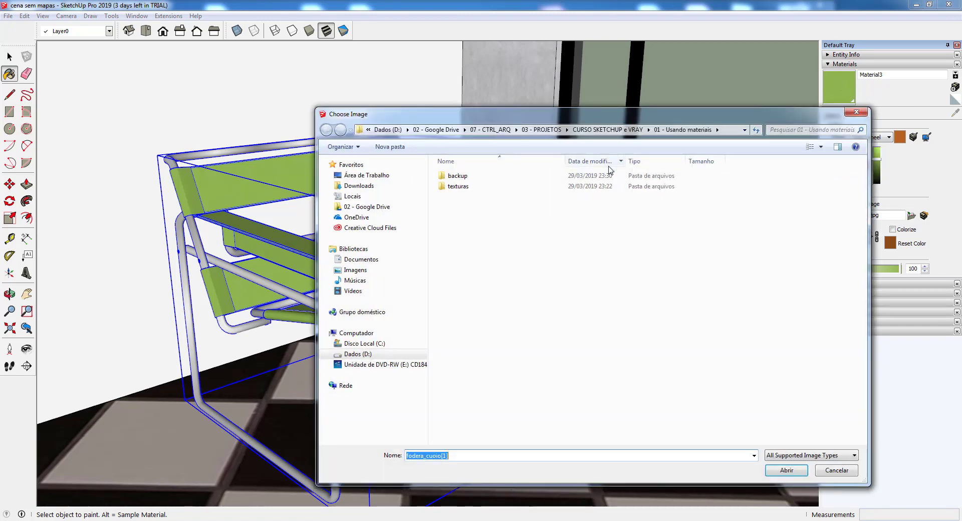
double_click(457, 186)
drag(450, 118, 356, 107)
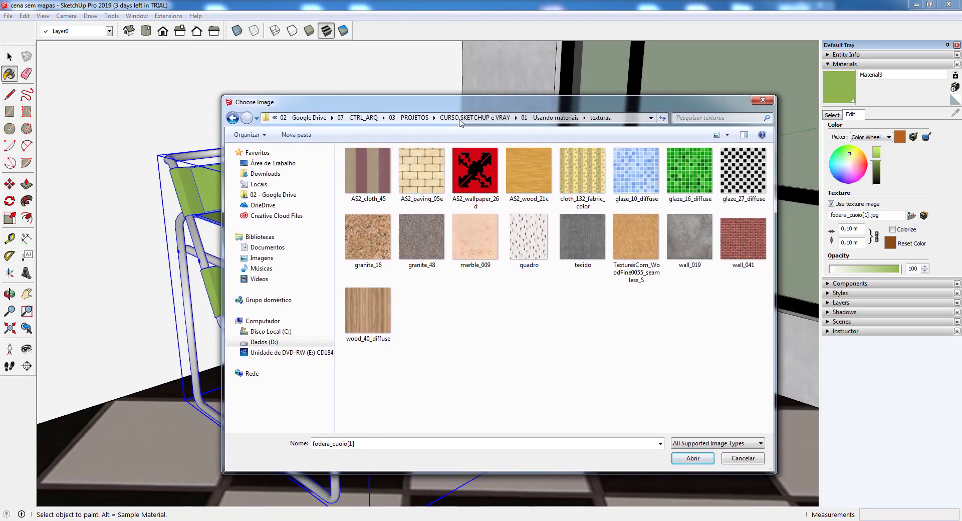
click(582, 233)
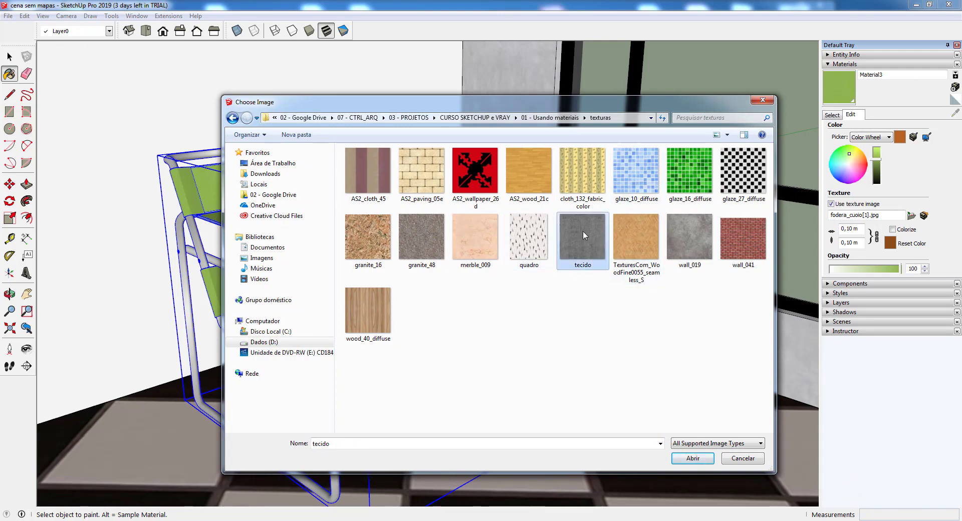
click(701, 457)
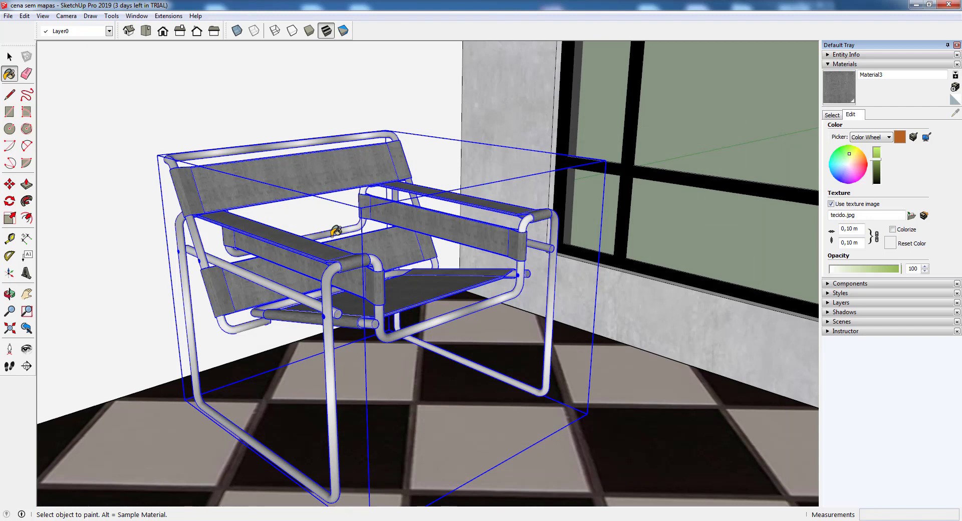
Try a 1 m size for the fabric texture, and set it to 0,5 m.
scroll(336, 231, up, 3)
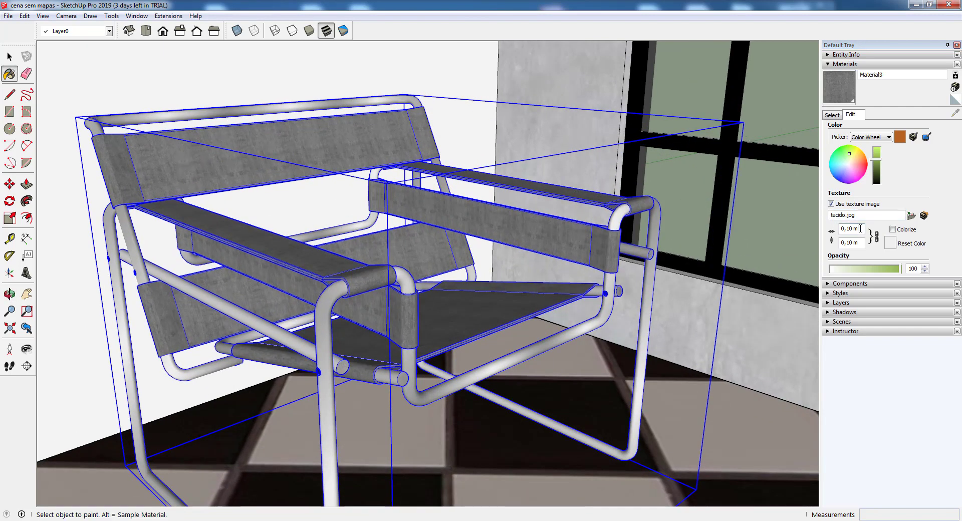
drag(860, 228, 838, 230)
text(1)
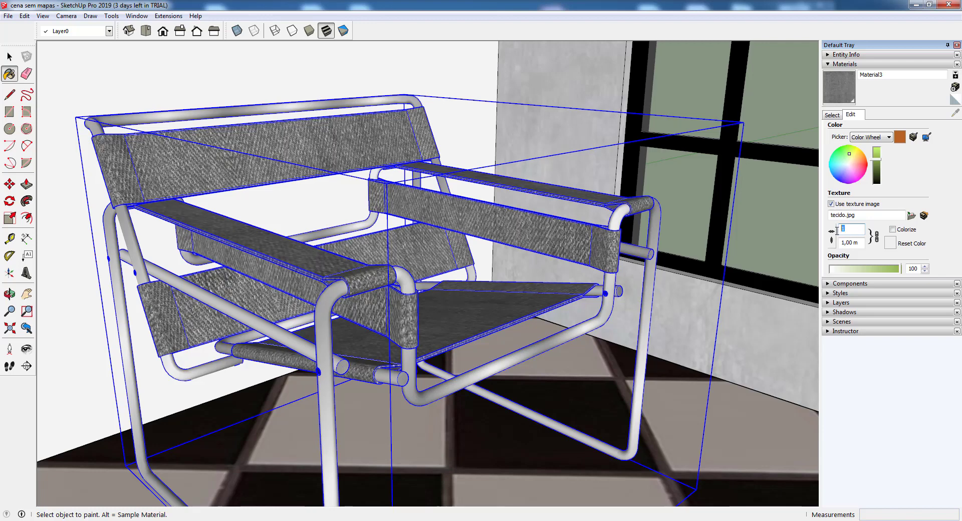
text(0,5)
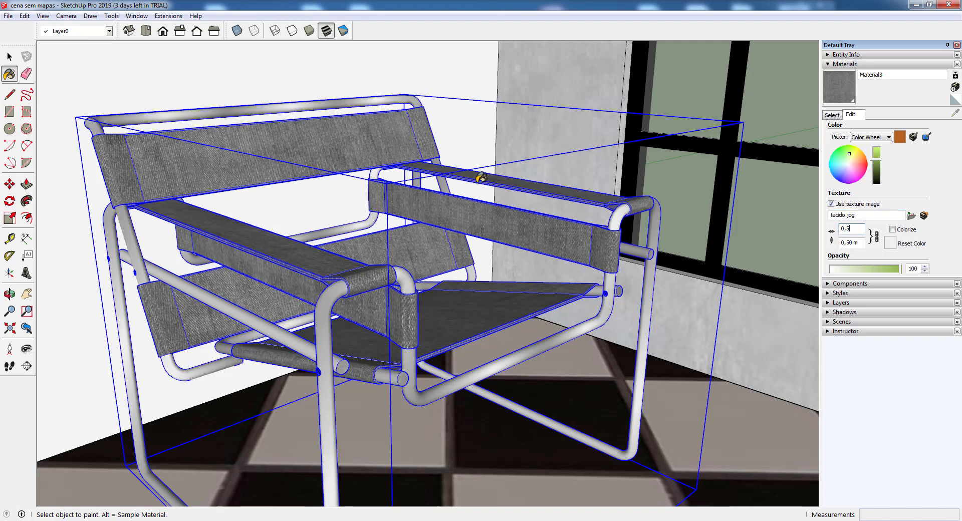
Tint the armchair's fabric material a muted reddish pink and return to the Select tool.
drag(851, 157, 859, 167)
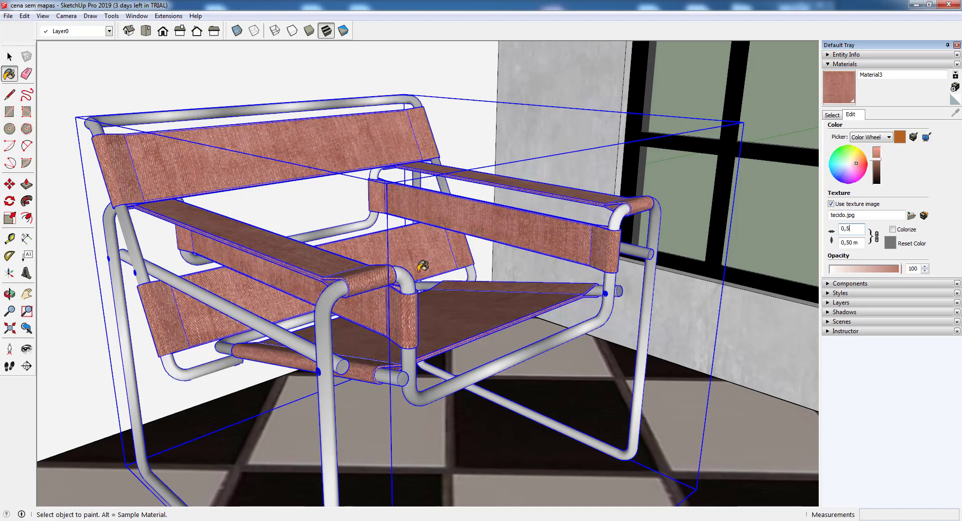
click(15, 58)
scroll(210, 258, down, 4)
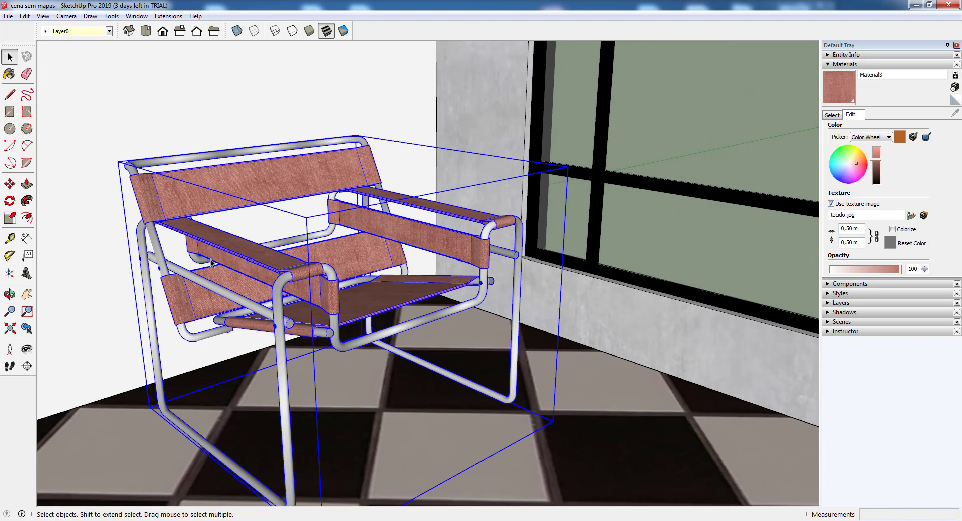
Start creating a new material and name it piso madeira.
scroll(210, 258, down, 2)
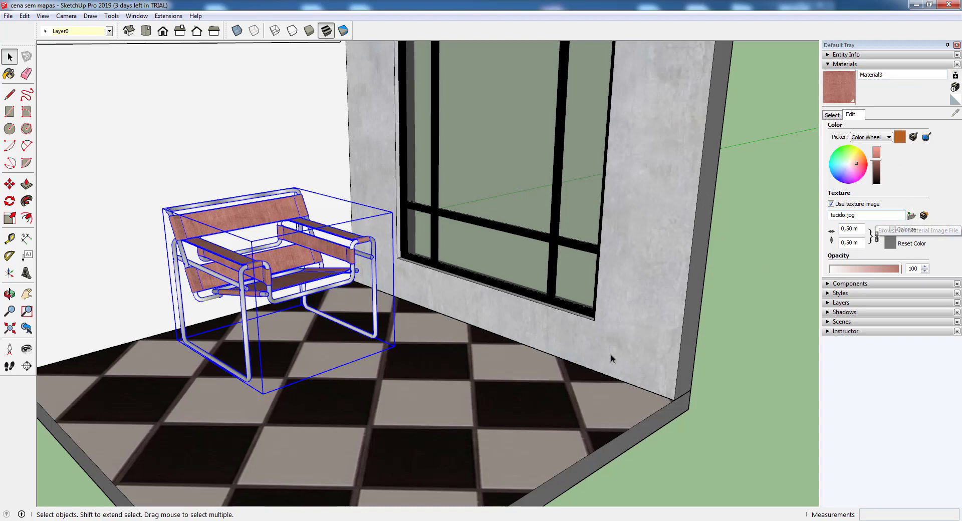
scroll(590, 363, down, 6)
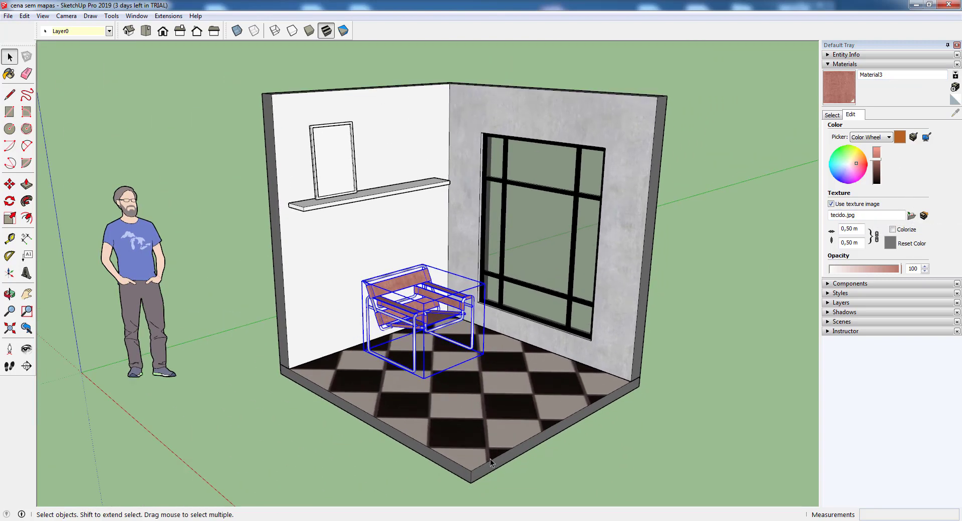
scroll(491, 458, up, 4)
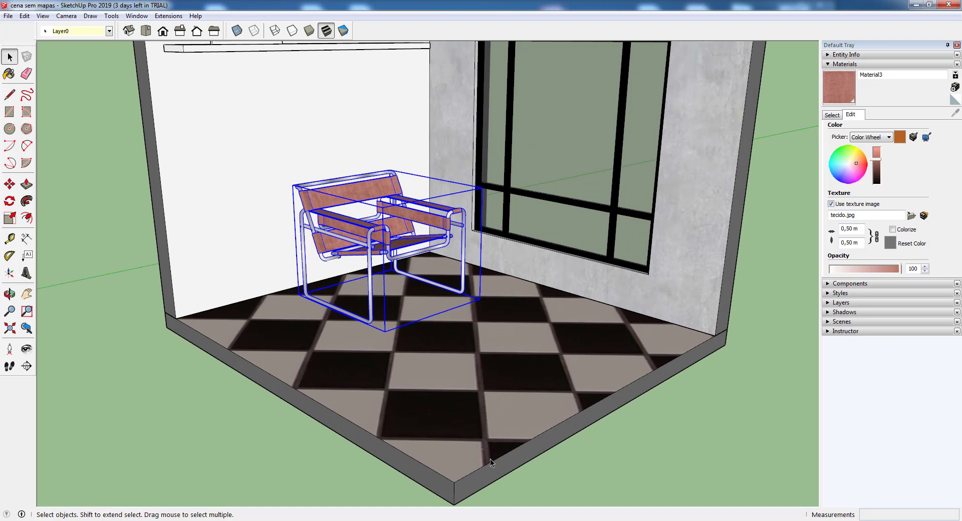
scroll(450, 326, up, 2)
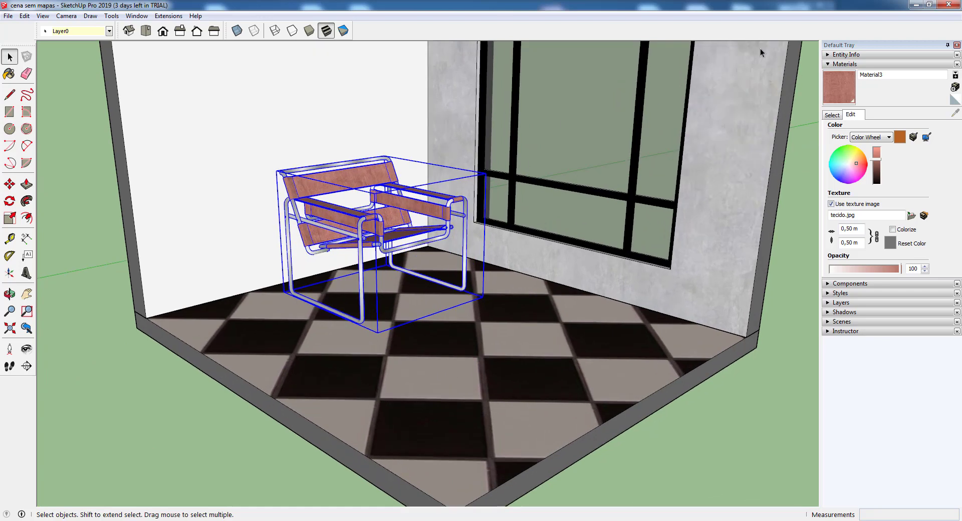
click(956, 89)
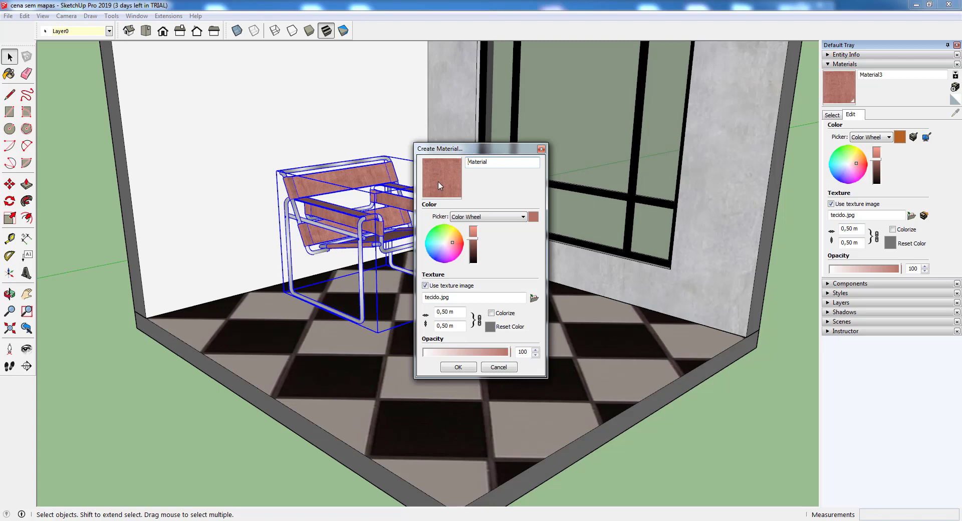
drag(494, 162, 464, 166)
text(pl)
Assign the TexturesCom_WoodFine0055_seamless_S image as the new material's texture and create the material.
click(533, 299)
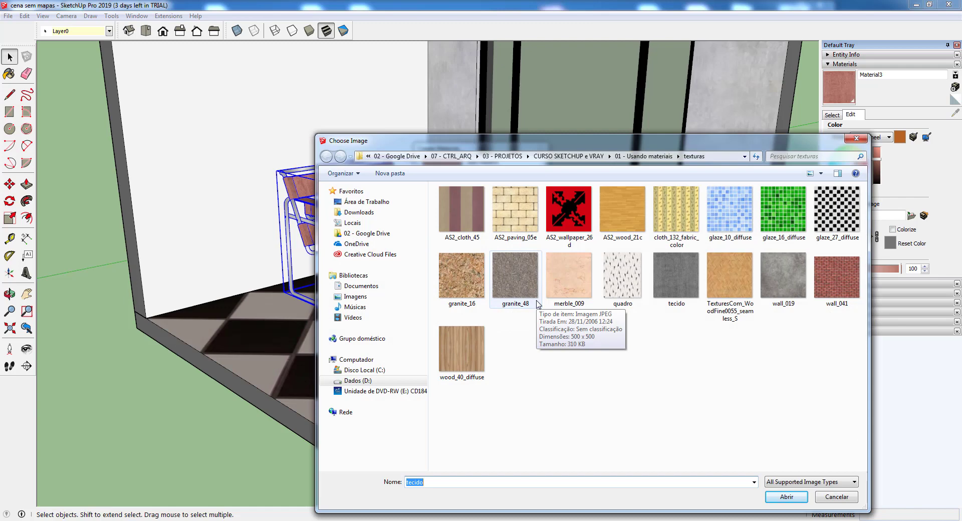
click(736, 286)
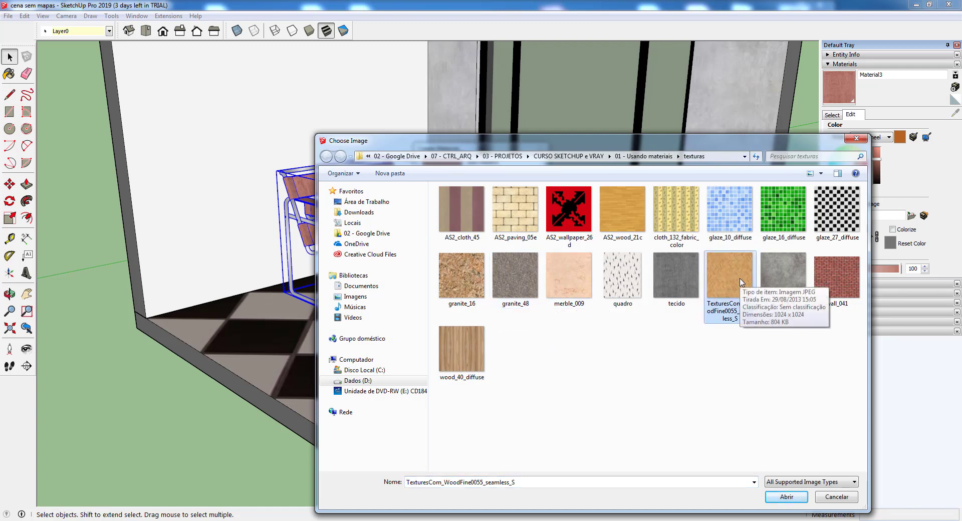
click(786, 496)
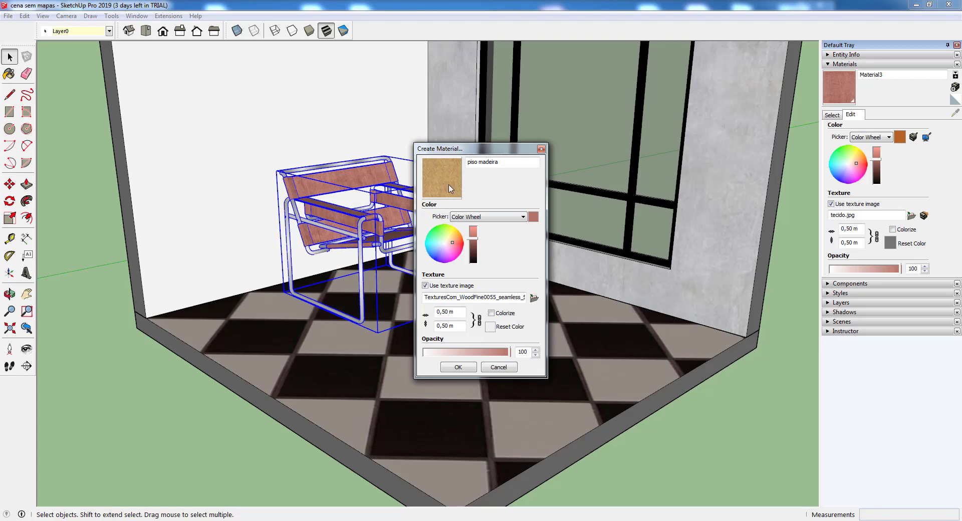
click(458, 368)
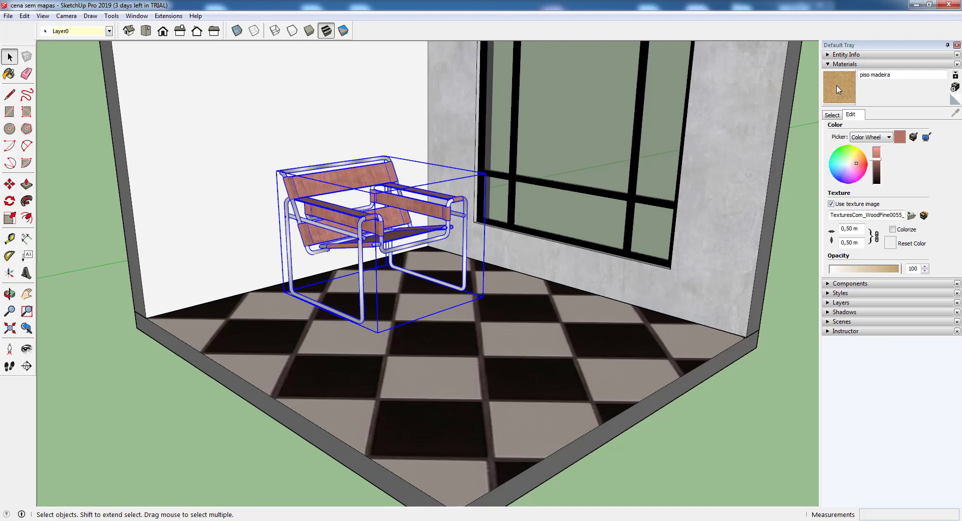
Open the floor group for editing and paint its top face with the piso madeira material.
scroll(396, 351, down, 3)
scroll(393, 376, up, 2)
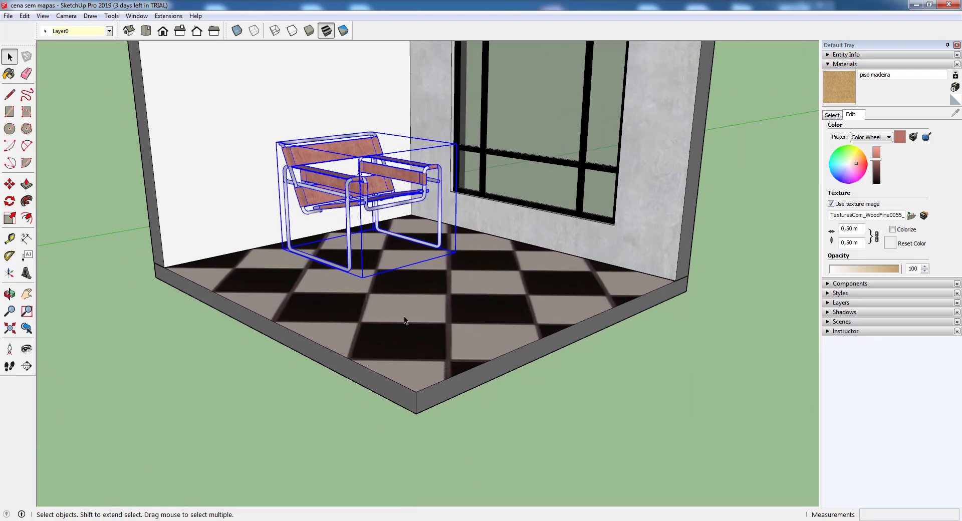
click(403, 316)
double_click(403, 316)
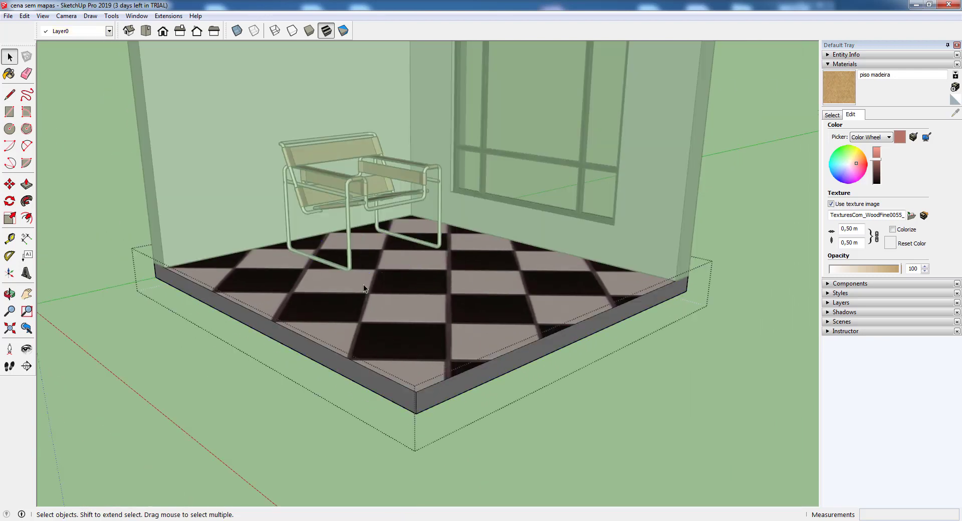
click(9, 74)
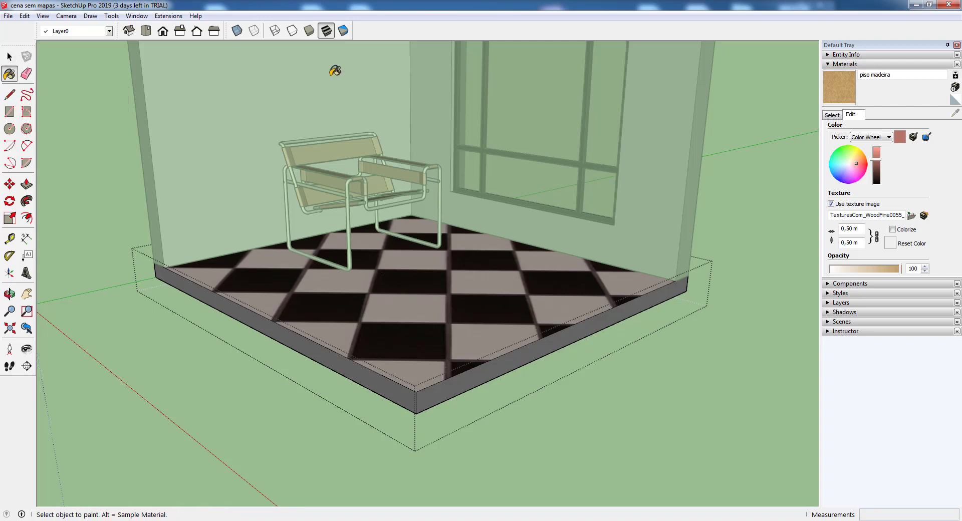
click(444, 295)
key(o)
mouse_move(426, 338)
mouse_down()
mouse_move(428, 393)
mouse_move(397, 389)
mouse_up()
key(b)
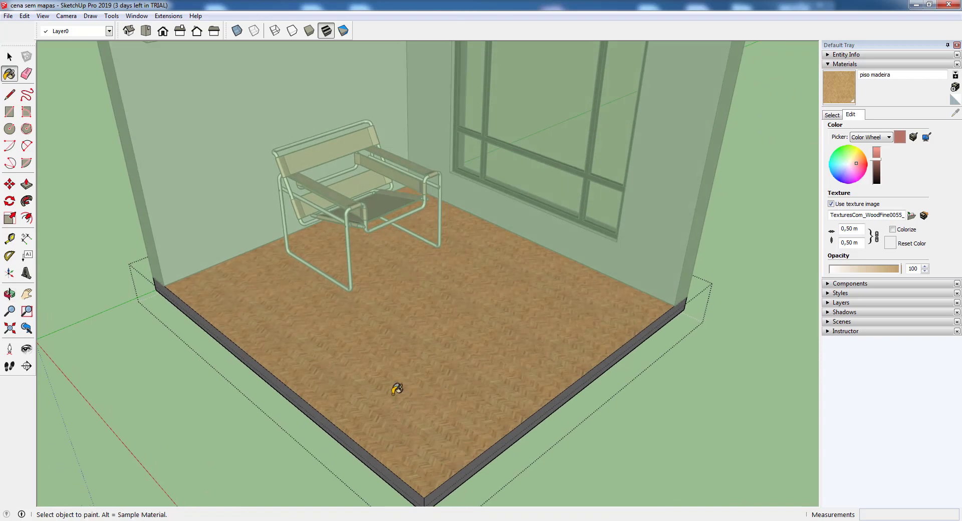
scroll(398, 389, up, 5)
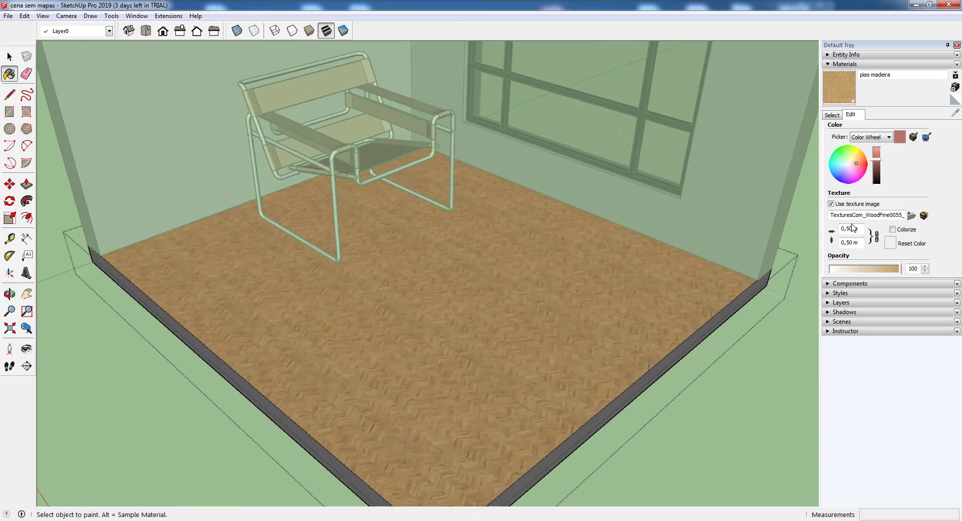
Set the piso madeira texture's width to 2,5 m and close the floor group.
click(855, 228)
text(2)
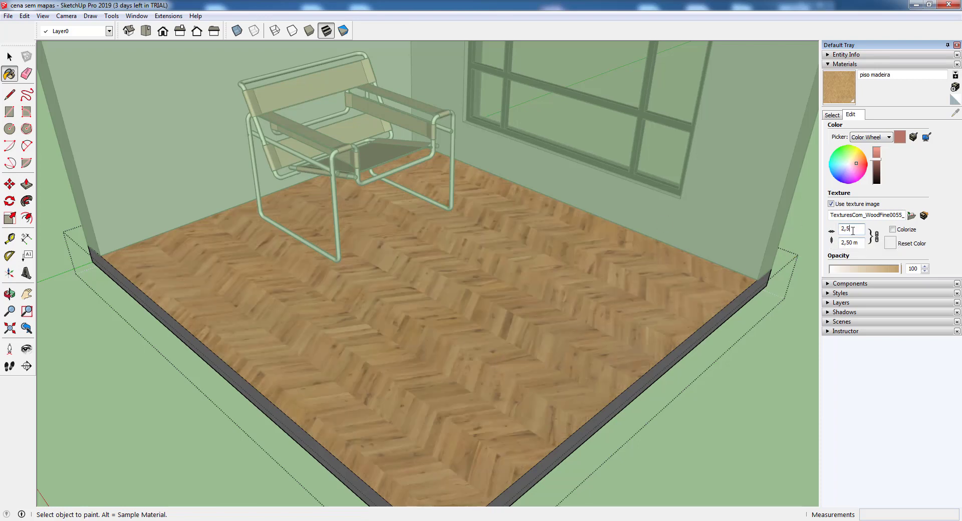
text(,5)
key(Return)
middle_drag(555, 337, 546, 301)
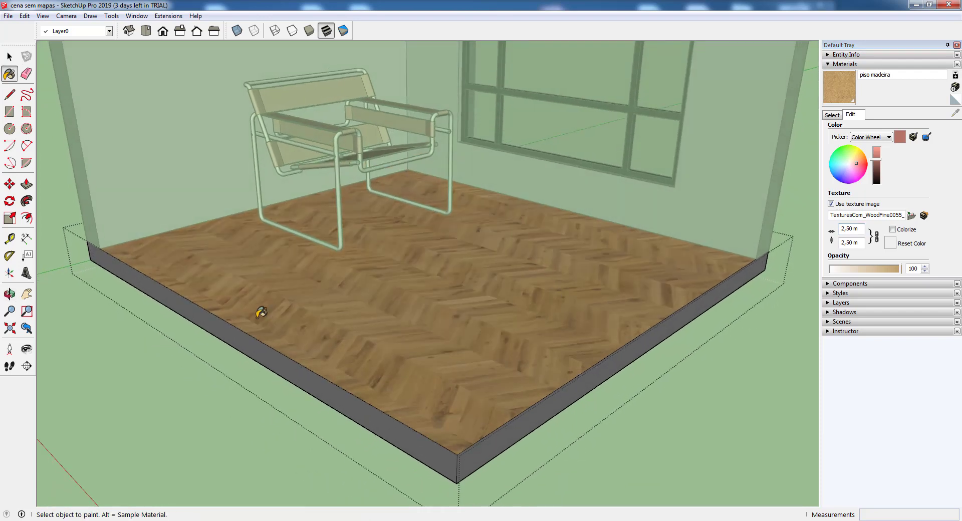
click(9, 57)
click(58, 170)
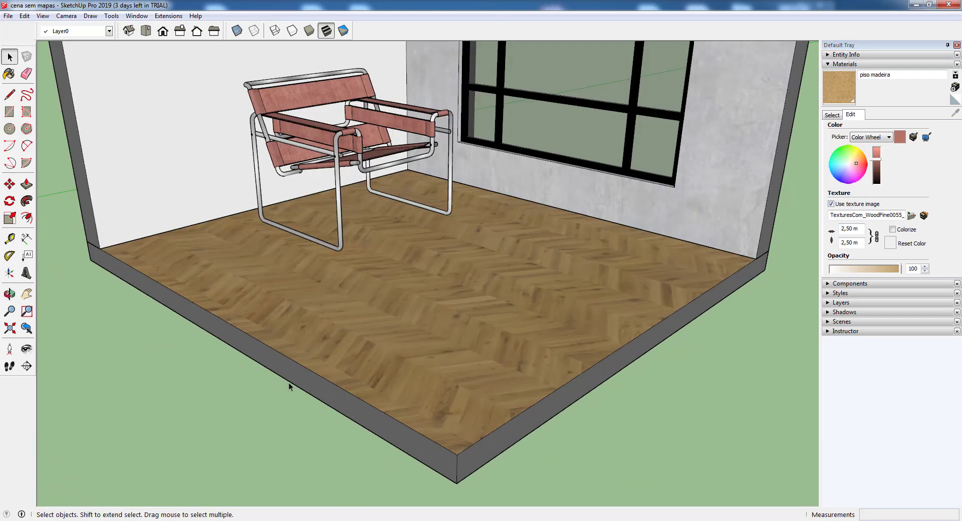
Open the picture frame on the shelf for editing and sample the window frame's 0137_Black material.
scroll(290, 389, down, 4)
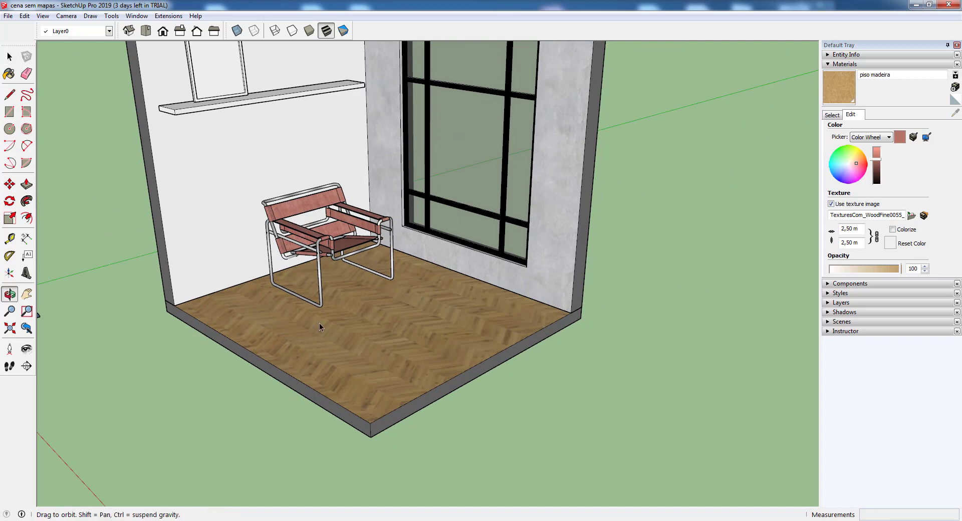
middle_drag(319, 322, 381, 327)
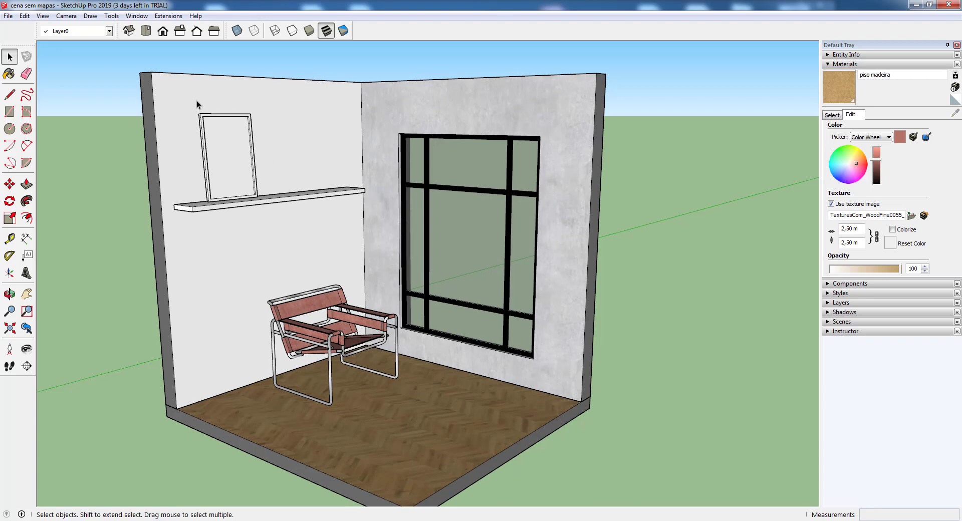
scroll(196, 100, up, 6)
click(244, 170)
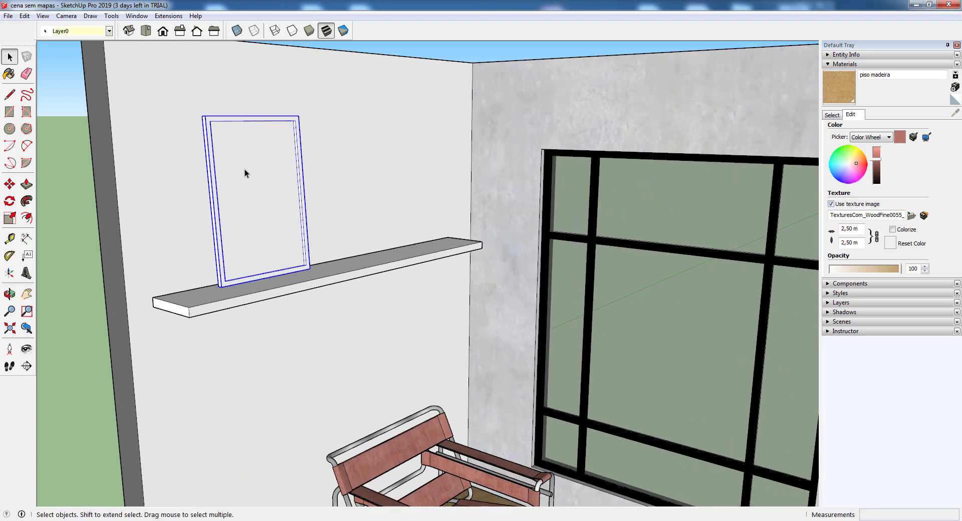
scroll(239, 182, up, 2)
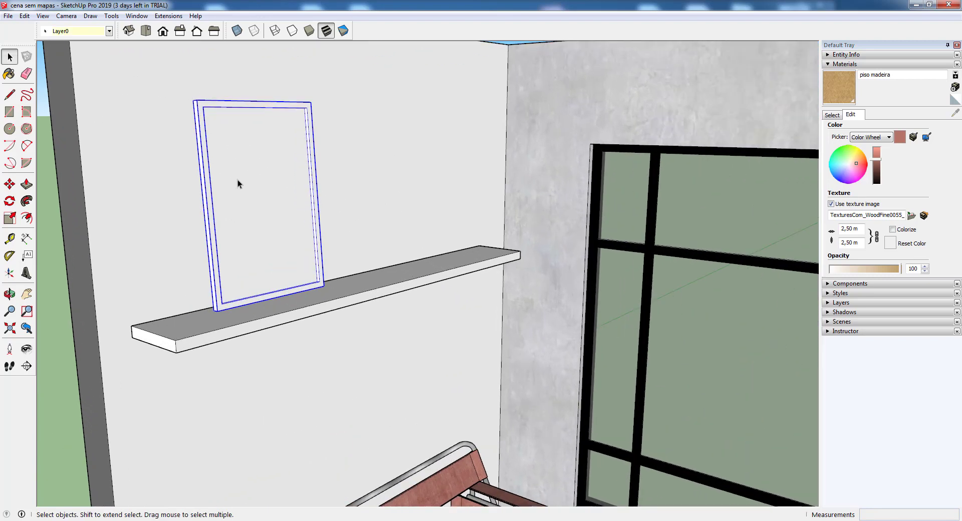
double_click(238, 181)
click(9, 74)
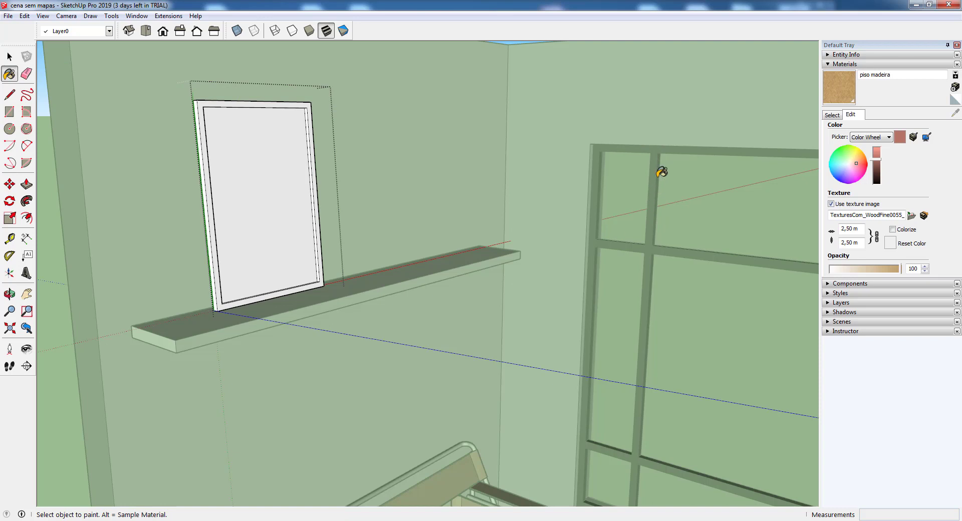
key(alt)
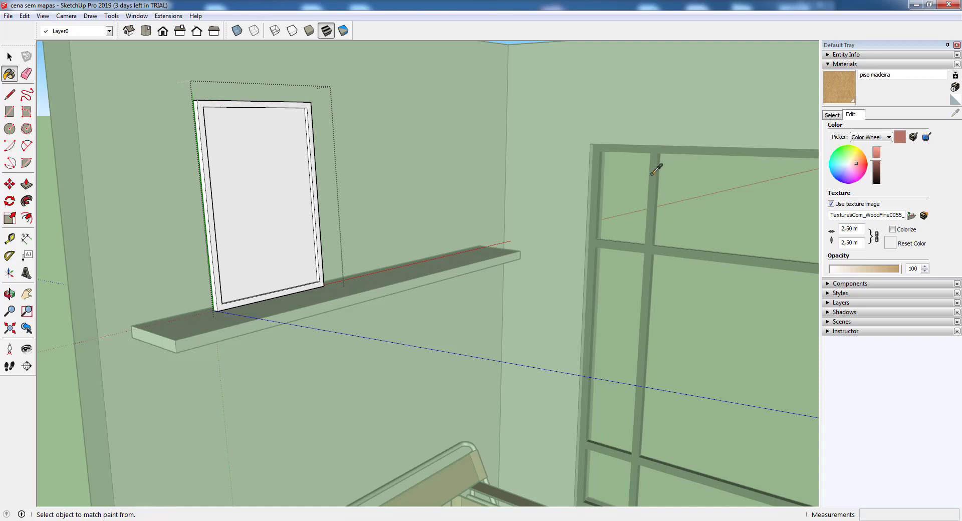
alt+click(652, 174)
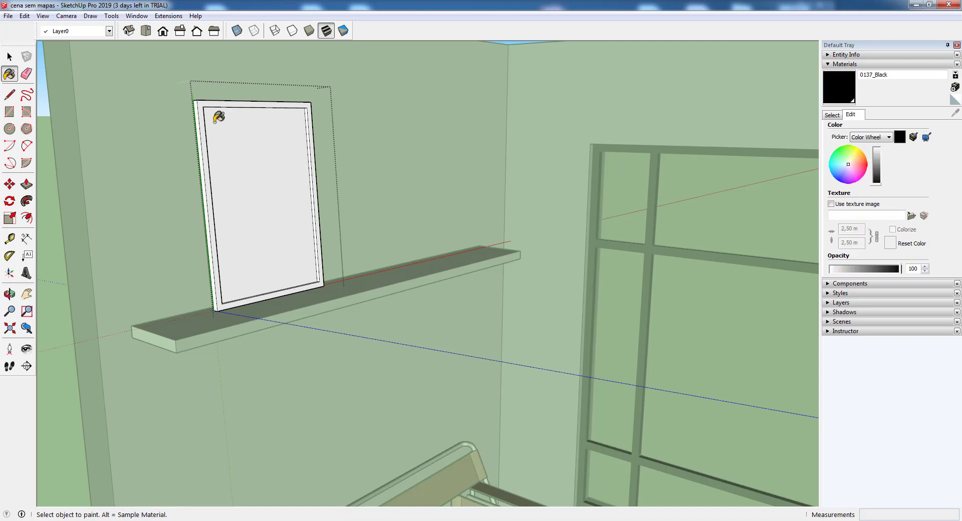
Paint the picture frame's front border, outer top face and outer left side with 0137_Black, undoing the fill that covers matching faces.
scroll(204, 95, up, 1)
click(204, 98)
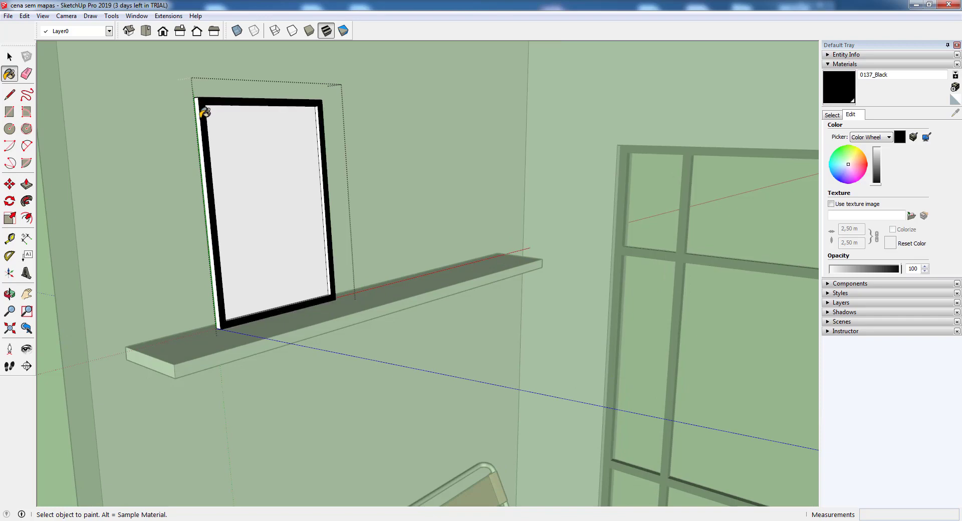
middle_drag(203, 103, 220, 135)
key(b)
scroll(230, 272, up, 3)
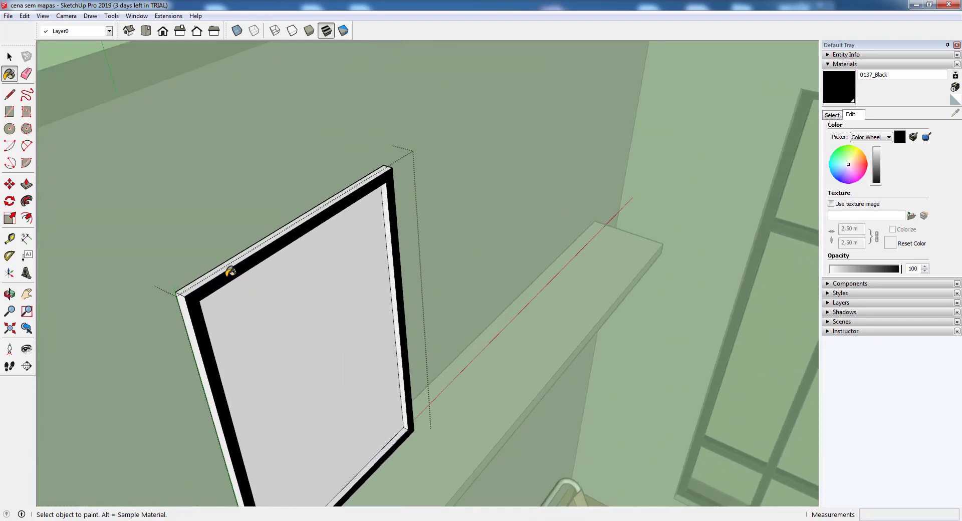
shift+click(225, 263)
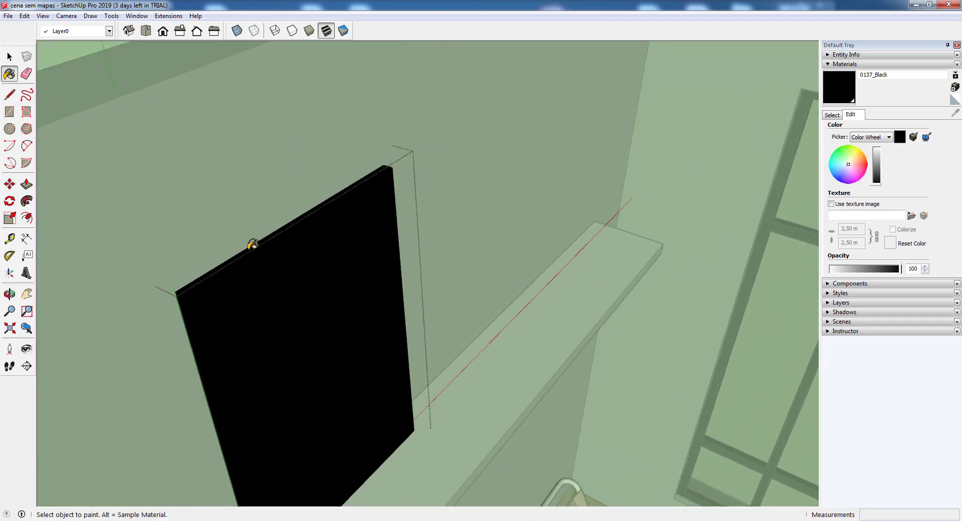
key(ctrl+z)
click(236, 260)
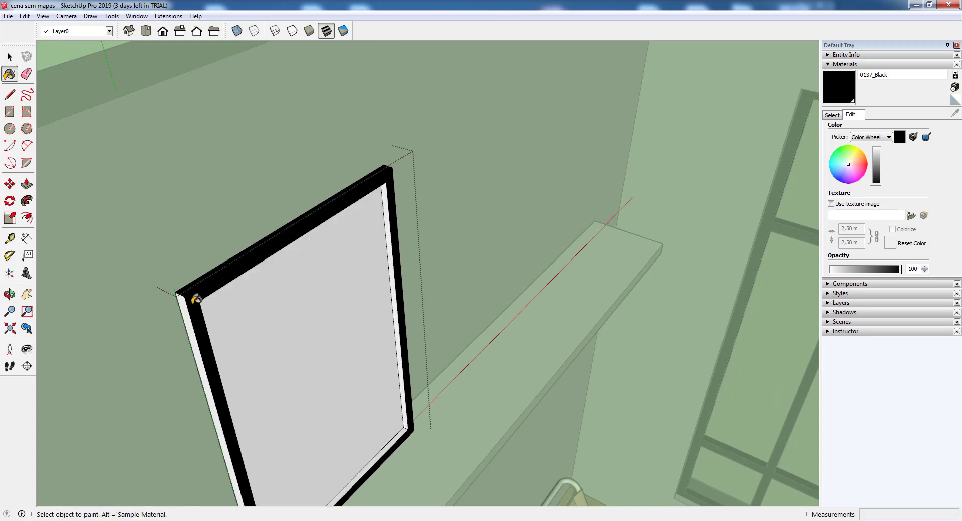
click(193, 300)
Paint the inner rim faces around the picture frame's opening with 0137_Black.
mouse_move(193, 301)
middle_down()
mouse_move(363, 174)
mouse_move(305, 125)
mouse_move(168, 91)
mouse_move(136, 47)
middle_up()
click(330, 88)
scroll(150, 80, up, 6)
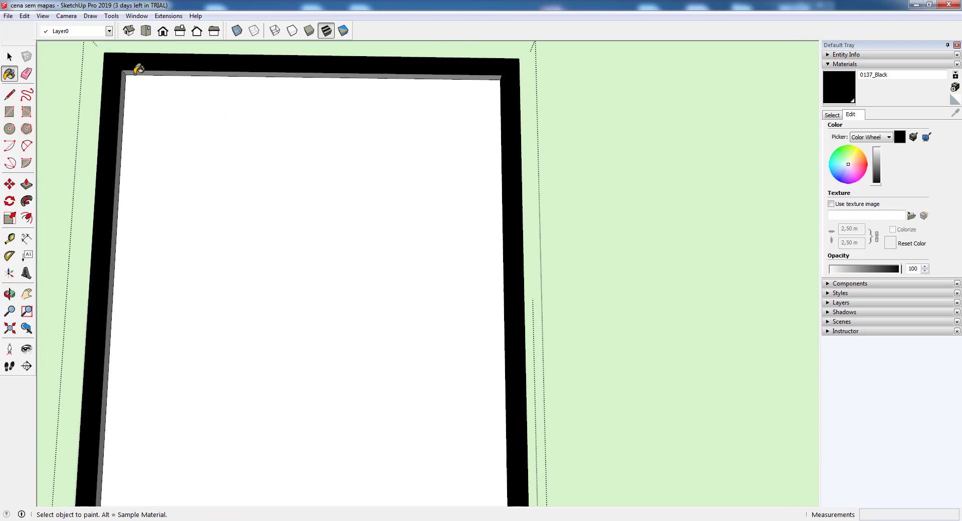
click(134, 72)
click(125, 79)
scroll(236, 175, down, 5)
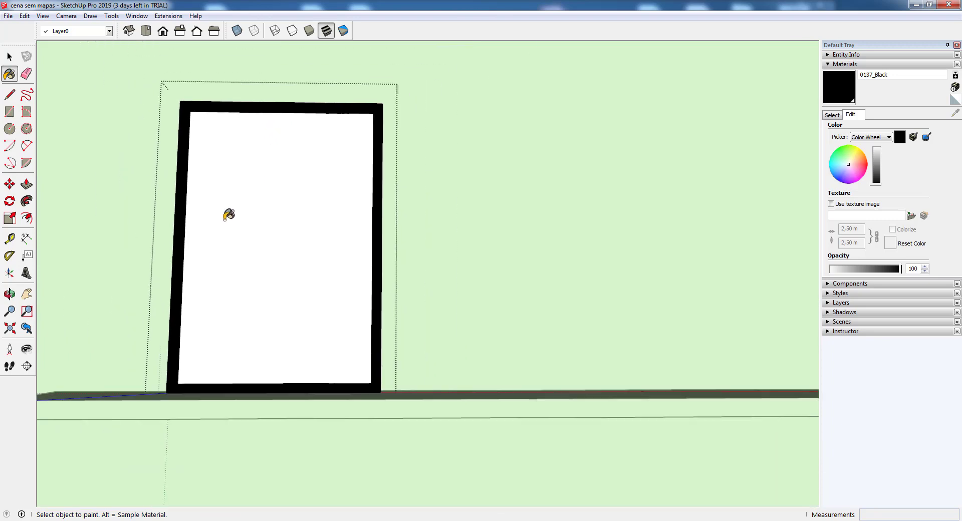
mouse_move(231, 214)
middle_down()
mouse_move(400, 352)
mouse_move(228, 465)
middle_up()
scroll(230, 464, up, 2)
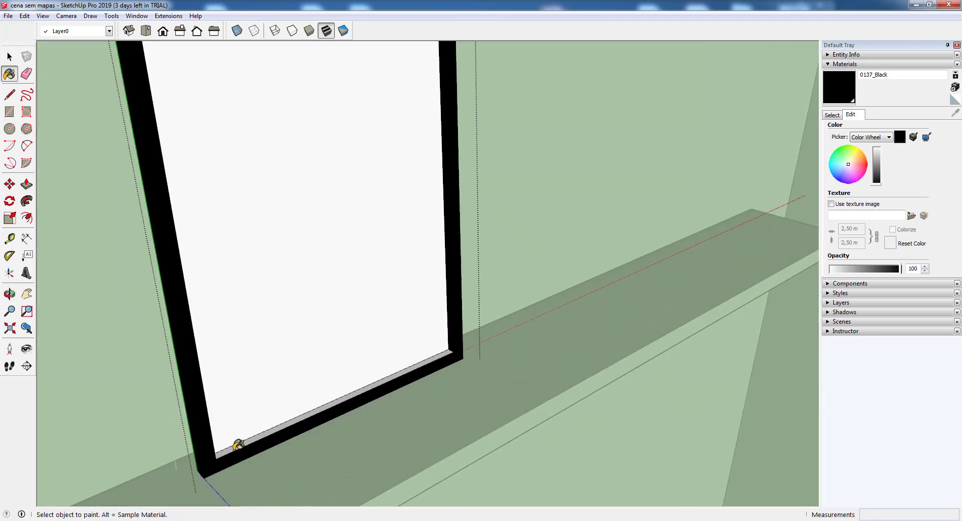
click(260, 430)
scroll(265, 428, down, 5)
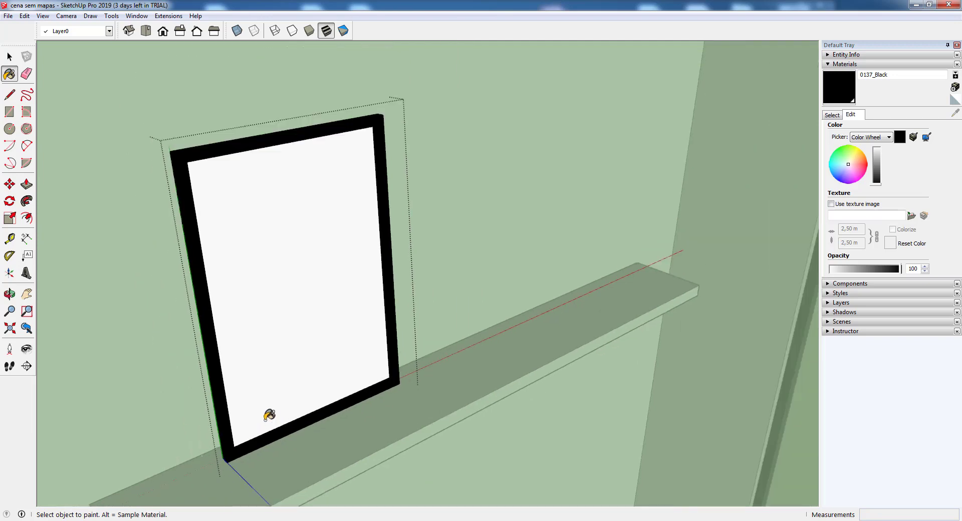
Paint the picture frame's outer right side with 0137_Black and close the frame for editing.
mouse_move(266, 427)
middle_down()
mouse_move(301, 370)
mouse_move(438, 292)
mouse_move(164, 305)
mouse_move(337, 239)
middle_up()
scroll(341, 239, up, 3)
click(336, 238)
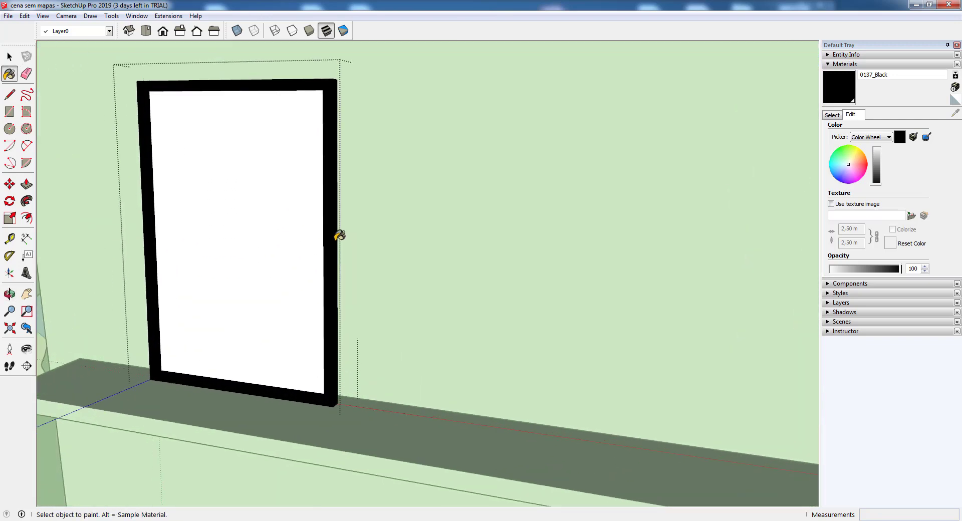
scroll(339, 235, down, 3)
mouse_move(275, 258)
middle_down()
mouse_move(397, 266)
mouse_move(533, 259)
middle_up()
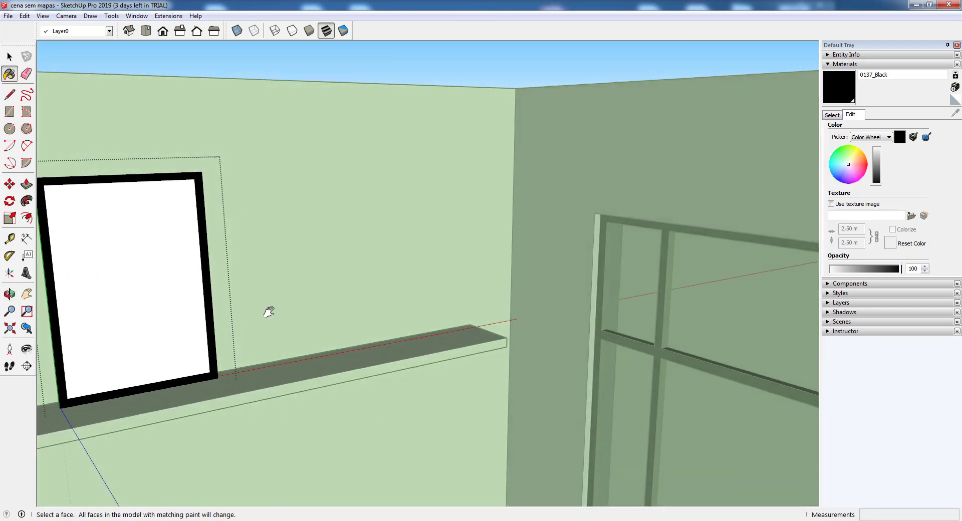
mouse_move(266, 313)
middle_down()
mouse_move(429, 307)
mouse_move(118, 78)
middle_up()
click(18, 59)
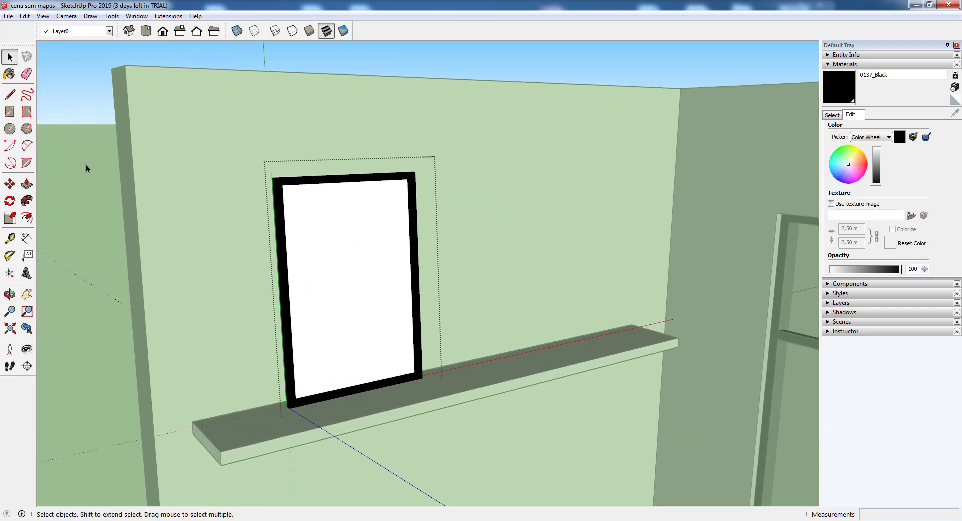
mouse_move(390, 246)
middle_down()
mouse_move(367, 278)
mouse_move(401, 269)
middle_up()
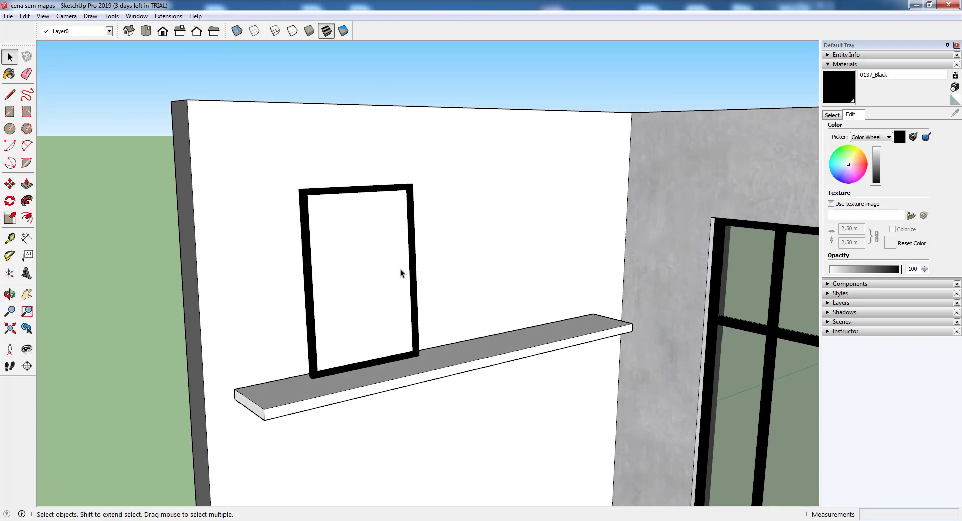
Start a file import and set the file type to JPEG Image (*.jpg).
scroll(401, 269, up, 3)
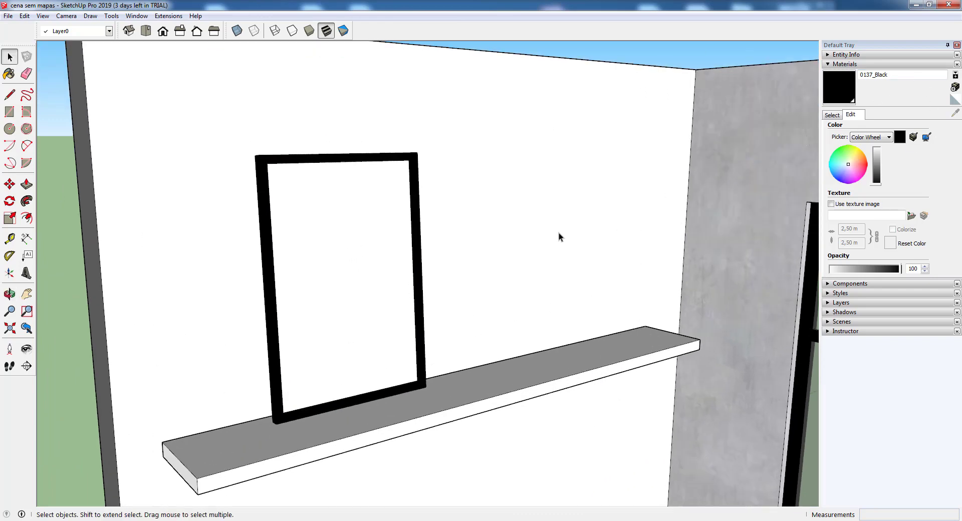
click(9, 16)
click(60, 172)
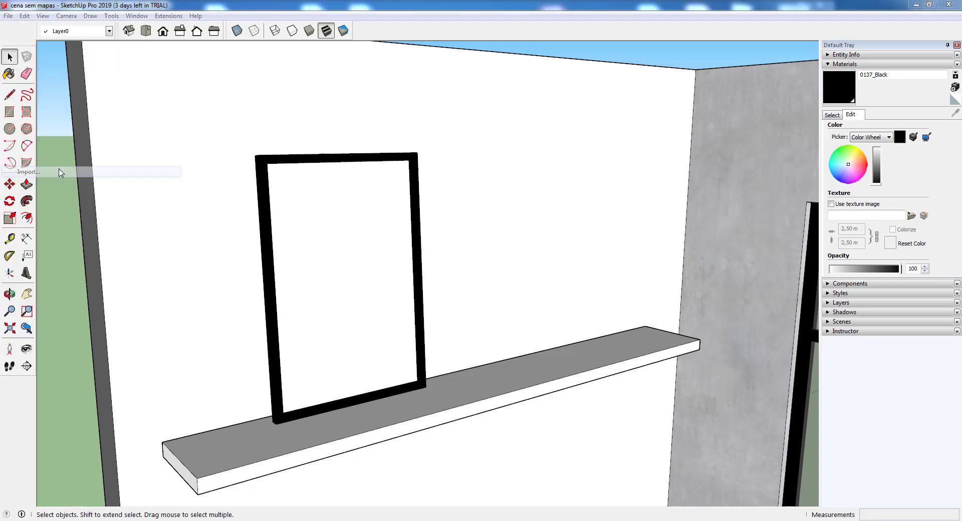
drag(488, 119, 365, 47)
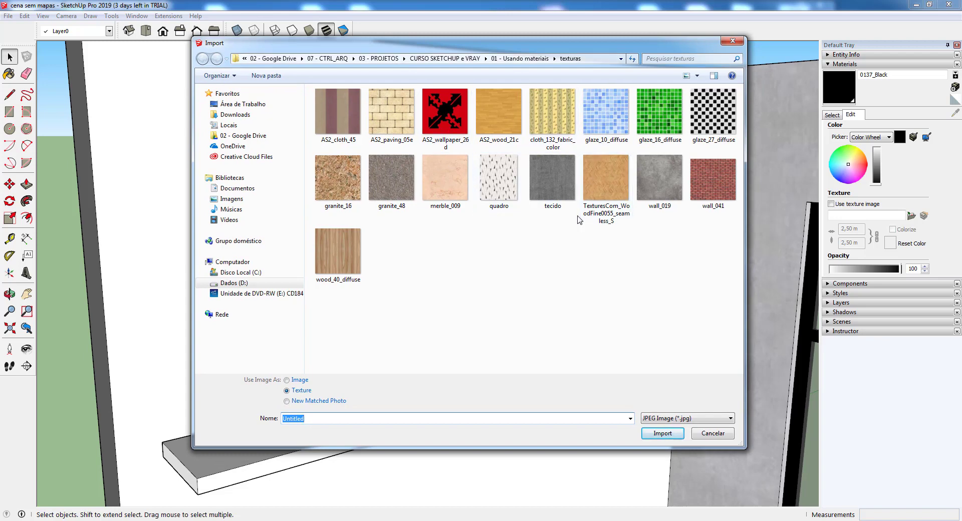
click(698, 422)
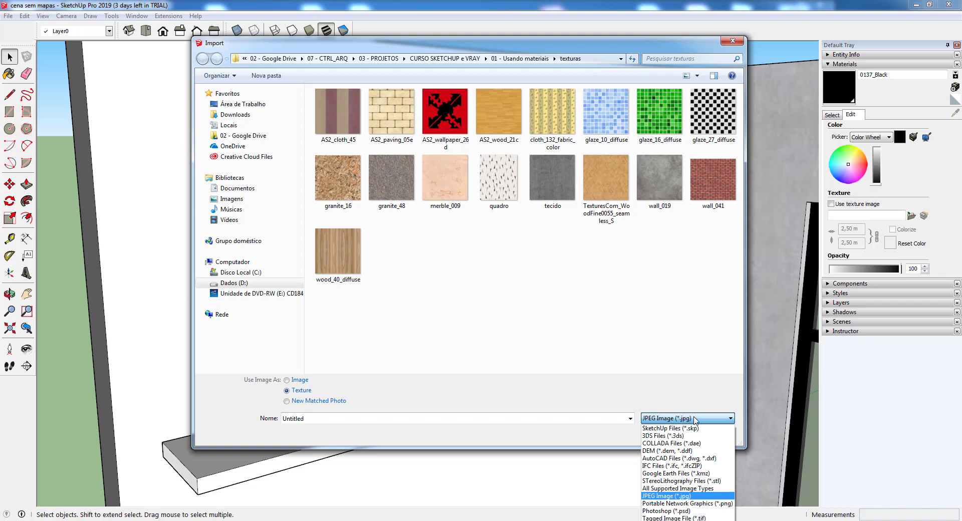
click(668, 428)
click(666, 385)
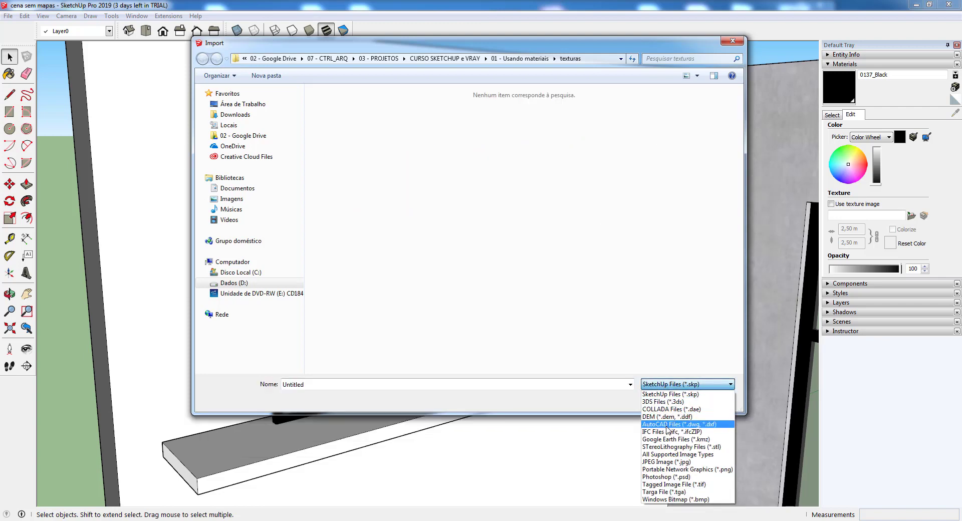
click(667, 463)
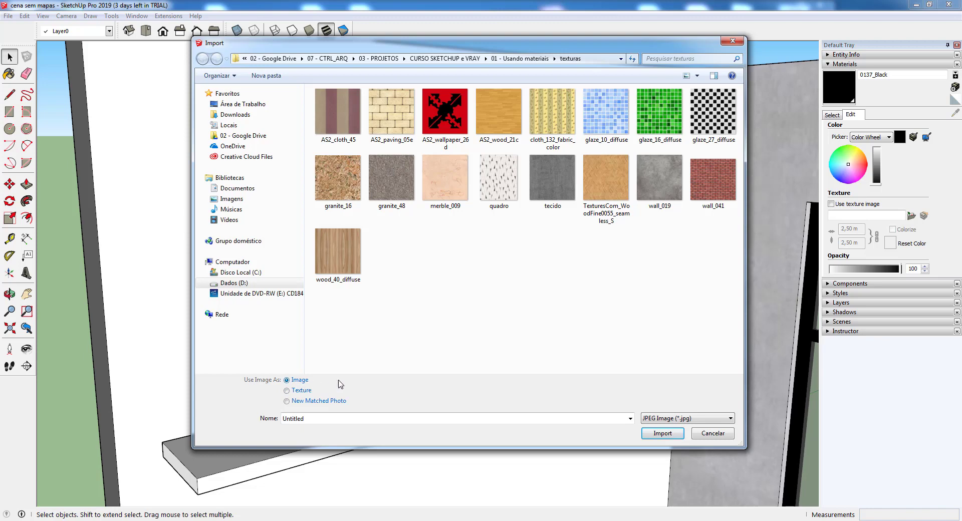
Import the quadro picture as an image and place it inside the black frame, about 0,39 m high.
click(654, 430)
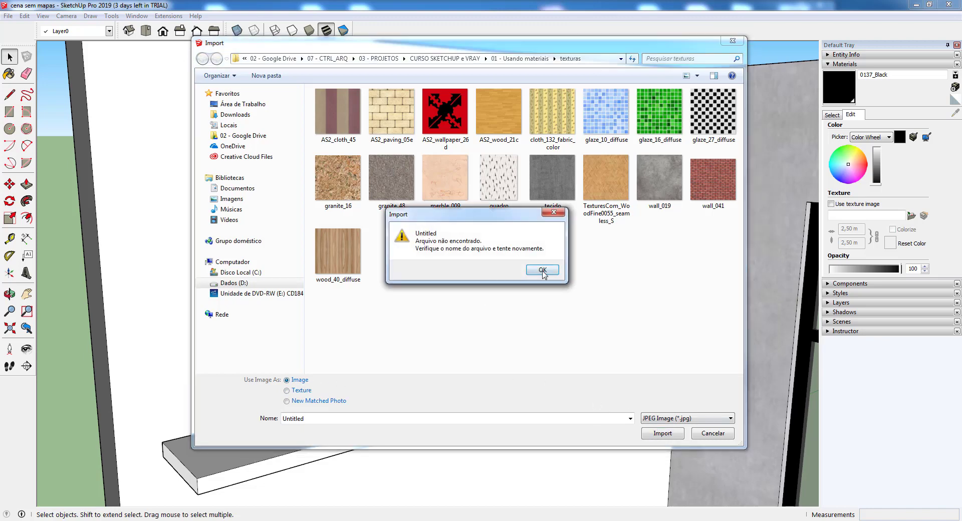
click(544, 271)
click(495, 173)
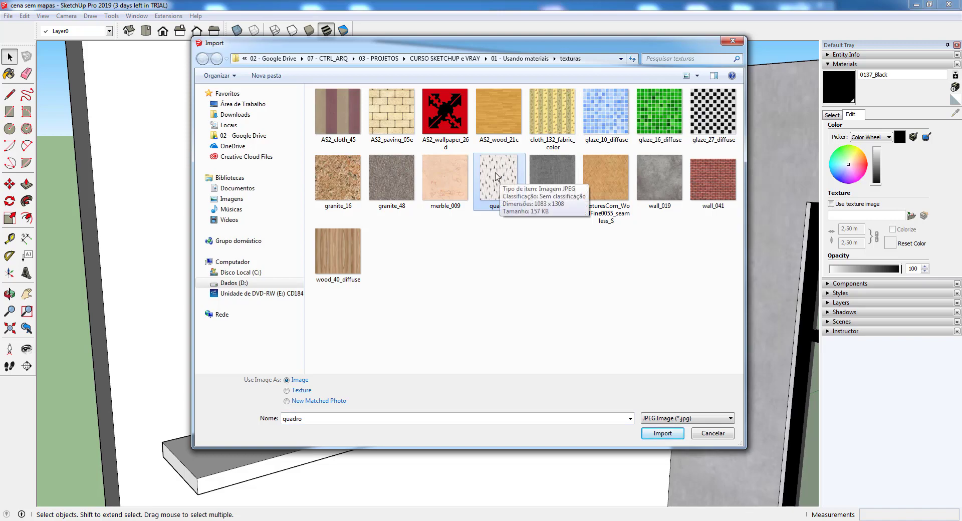
click(662, 433)
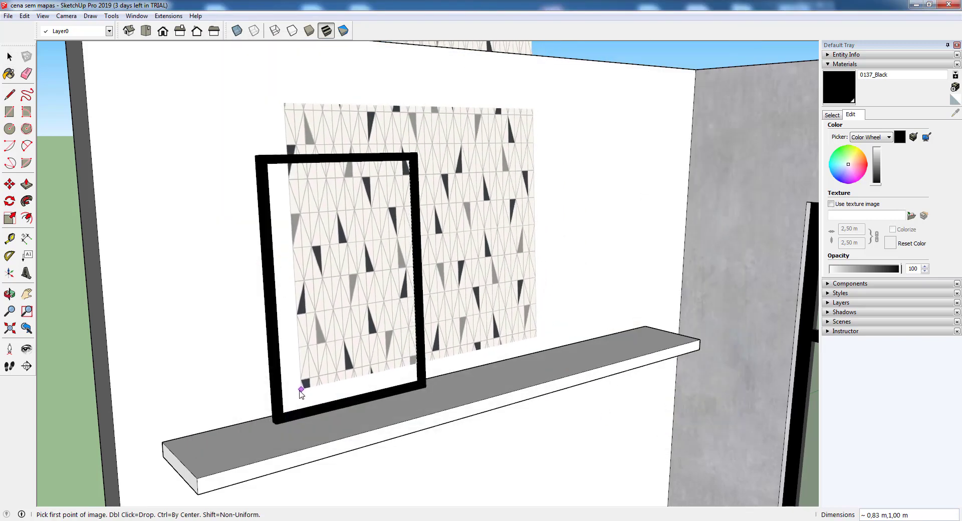
click(298, 391)
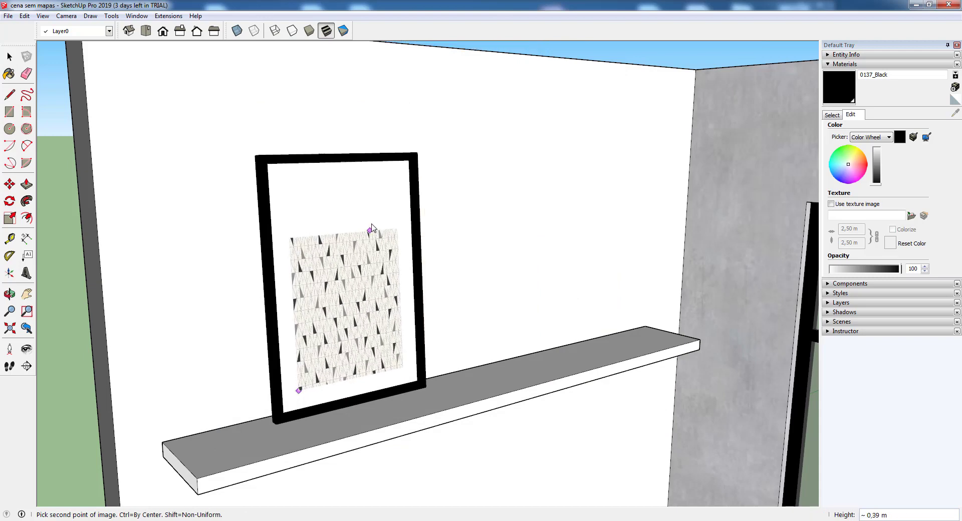
click(354, 233)
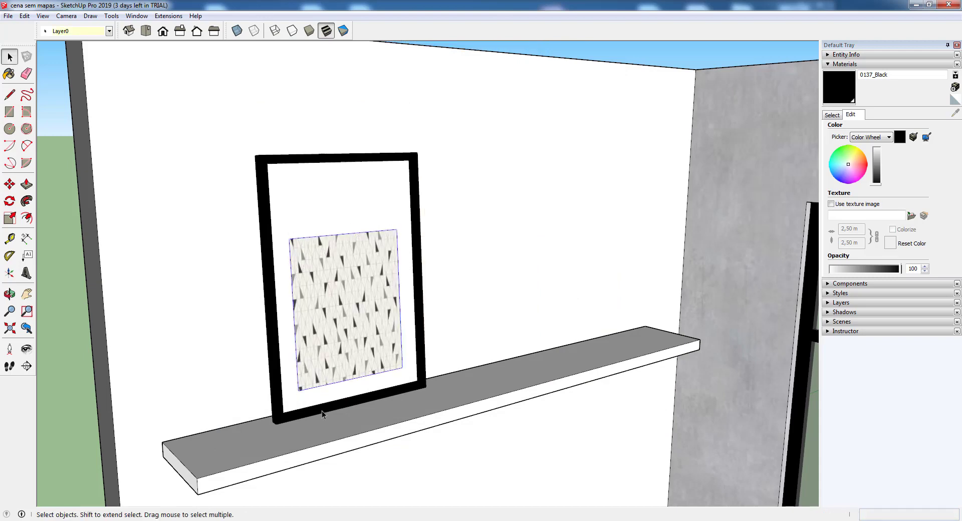
Move the imported quadro image up about 0,07 m inside the black picture frame.
scroll(321, 411, up, 2)
middle_drag(301, 270, 78, 113)
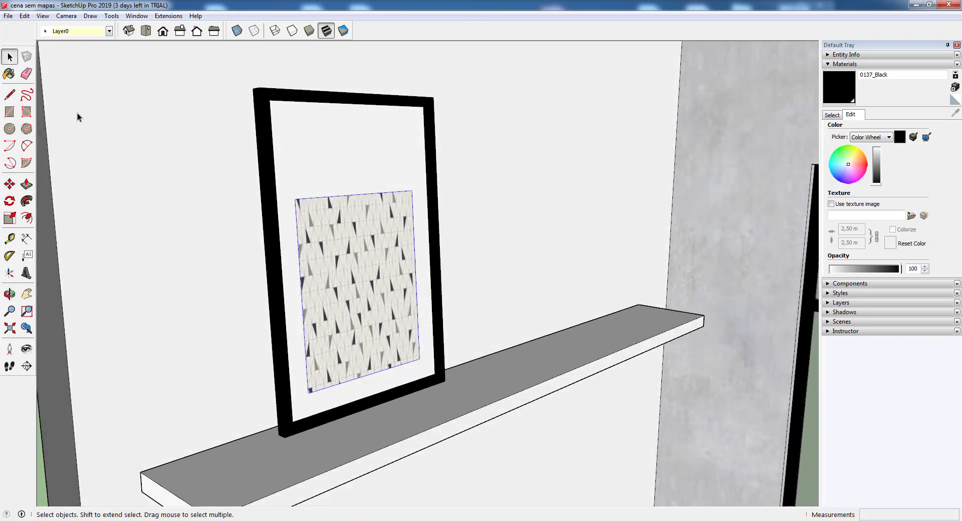
click(185, 97)
click(332, 274)
click(9, 184)
click(353, 243)
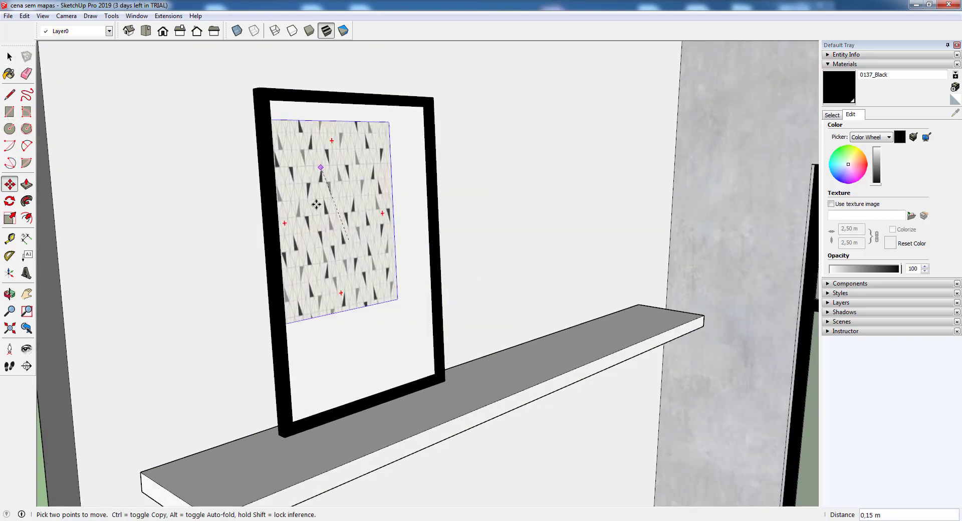
click(348, 205)
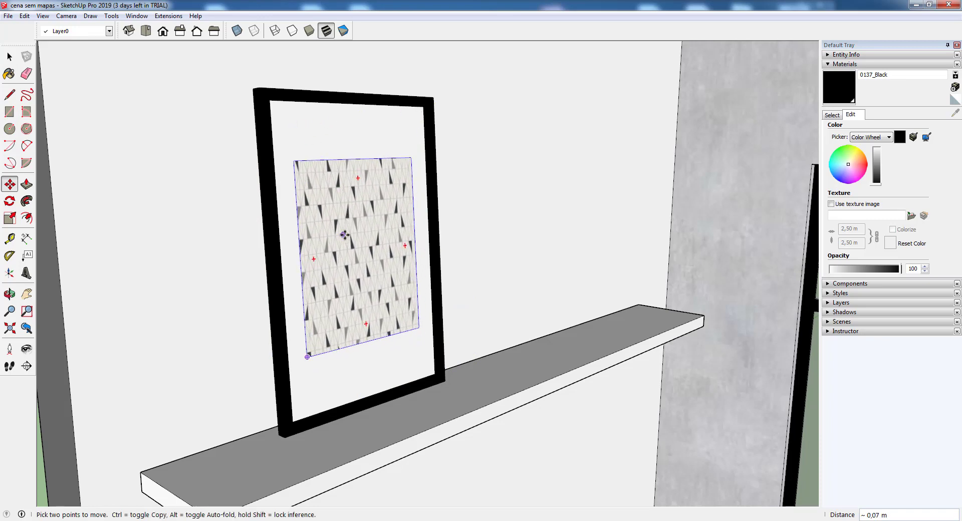
Delete the imported quadro image from inside the picture frame.
middle_drag(344, 235, 321, 211)
scroll(310, 202, down, 2)
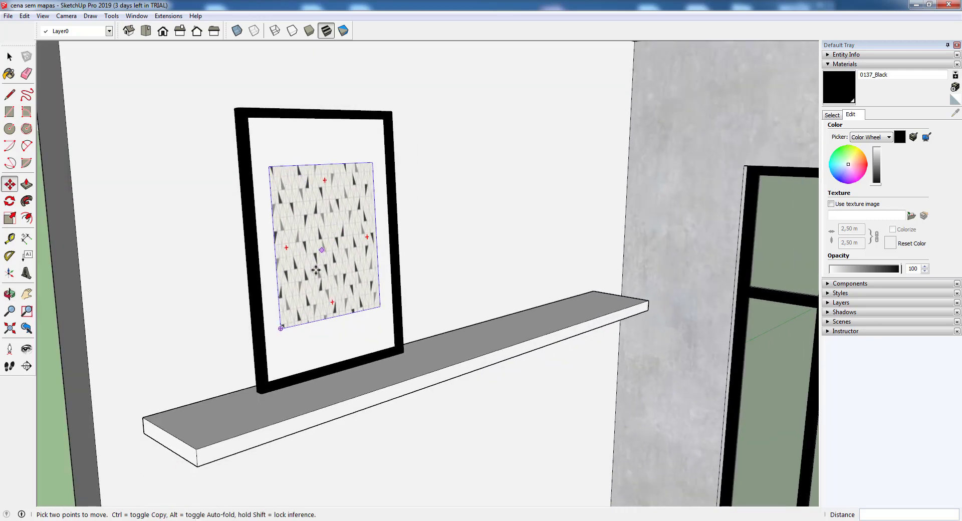
scroll(316, 271, up, 1)
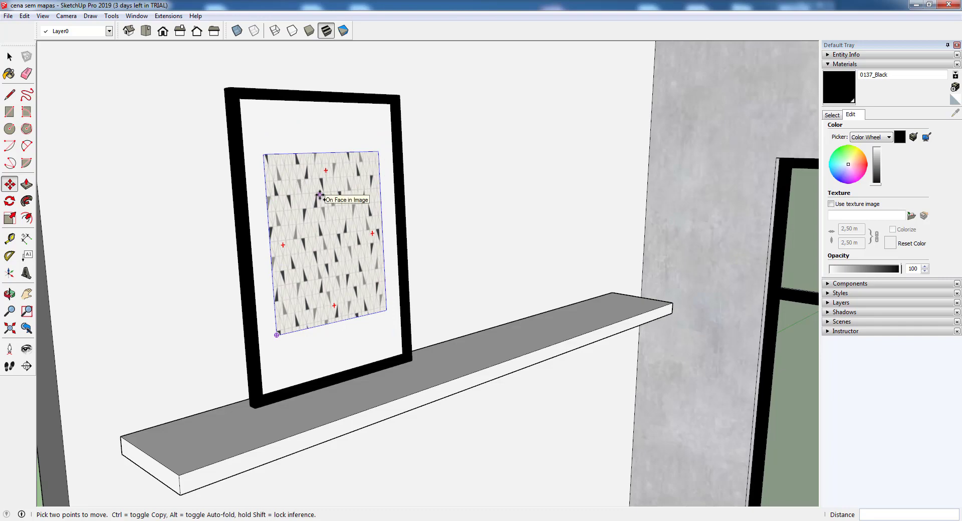
key(Delete)
key(space)
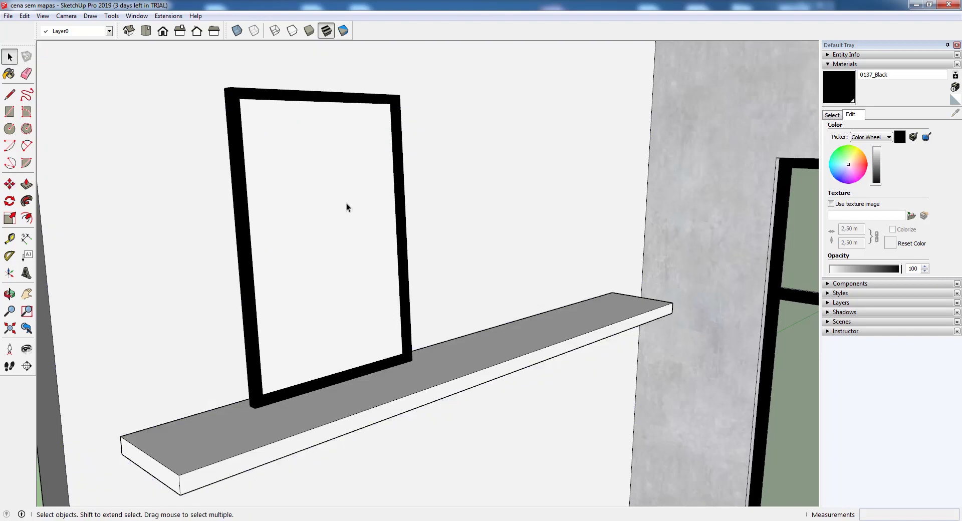
Import the wood_40_diffuse JPEG with its use set to Texture instead of Image.
scroll(347, 203, down, 1)
click(7, 16)
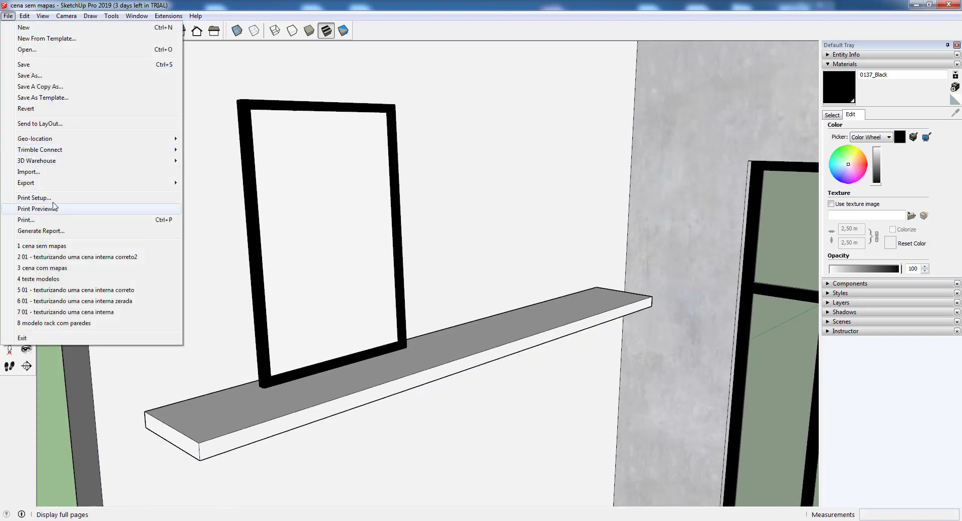
click(50, 172)
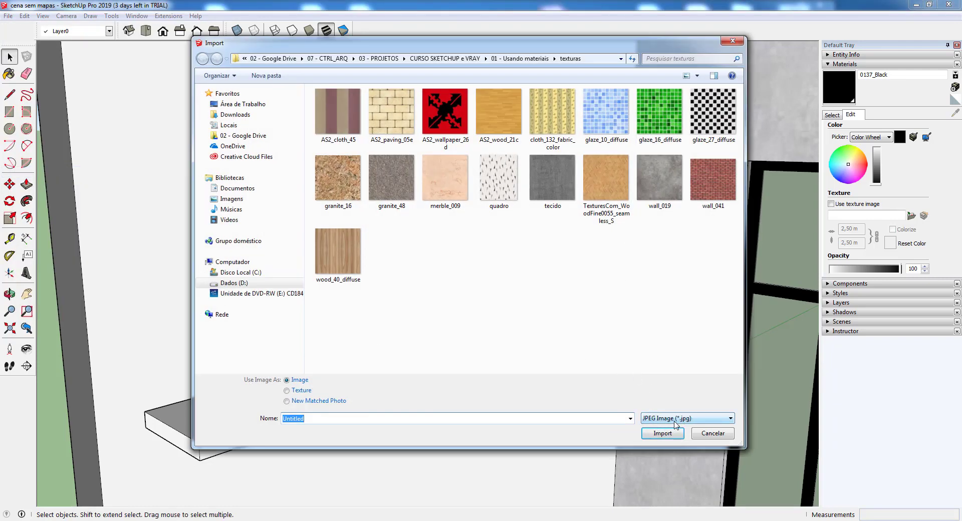
click(303, 391)
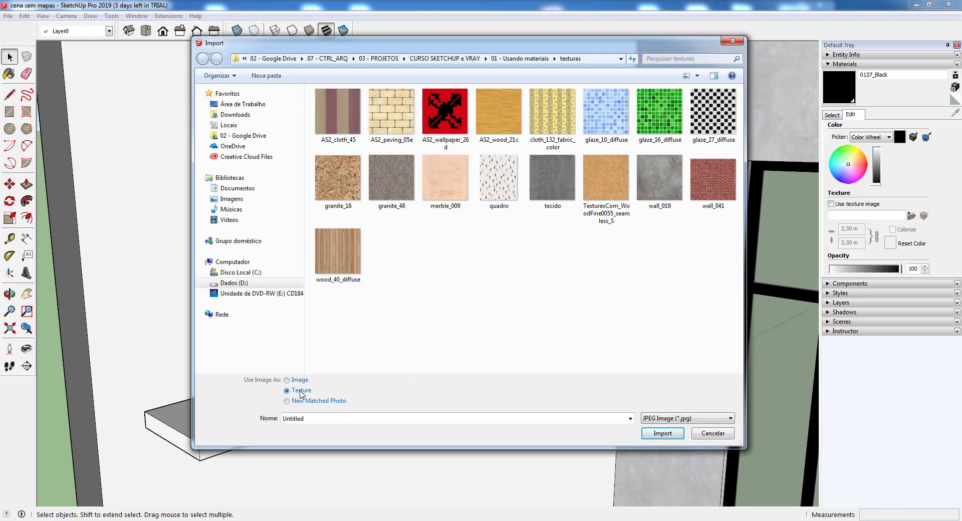
click(340, 251)
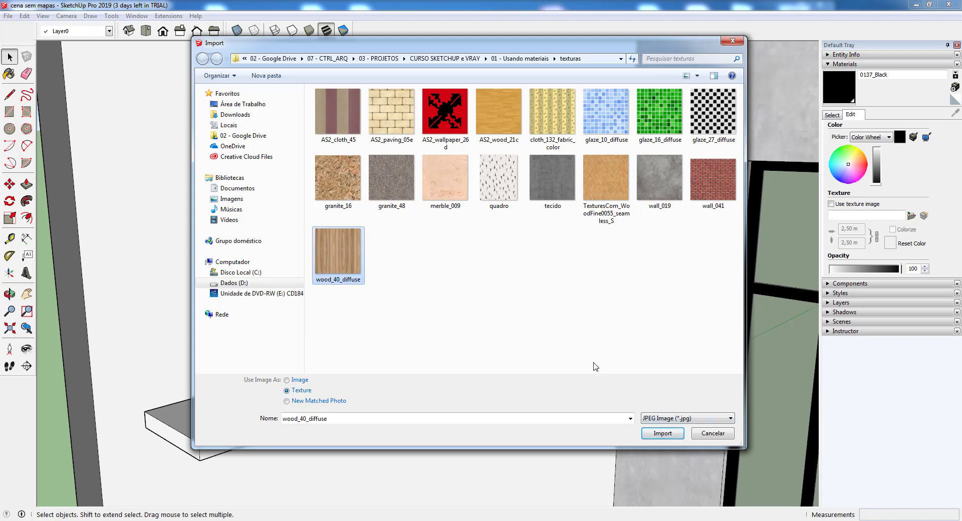
click(658, 434)
Paint the white wall with the wood texture, starting at its lower outer corner with a tile about 0,5 m high.
scroll(275, 233, down, 3)
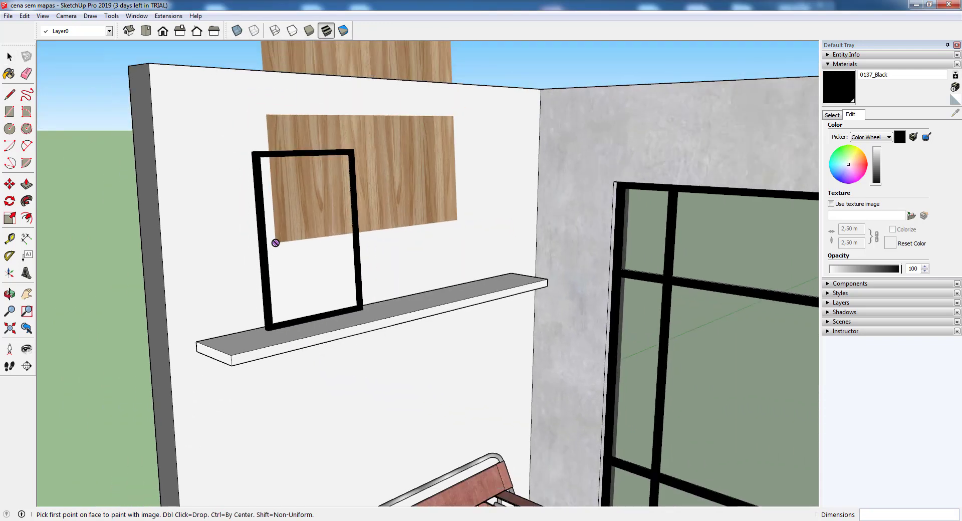
scroll(275, 241, down, 4)
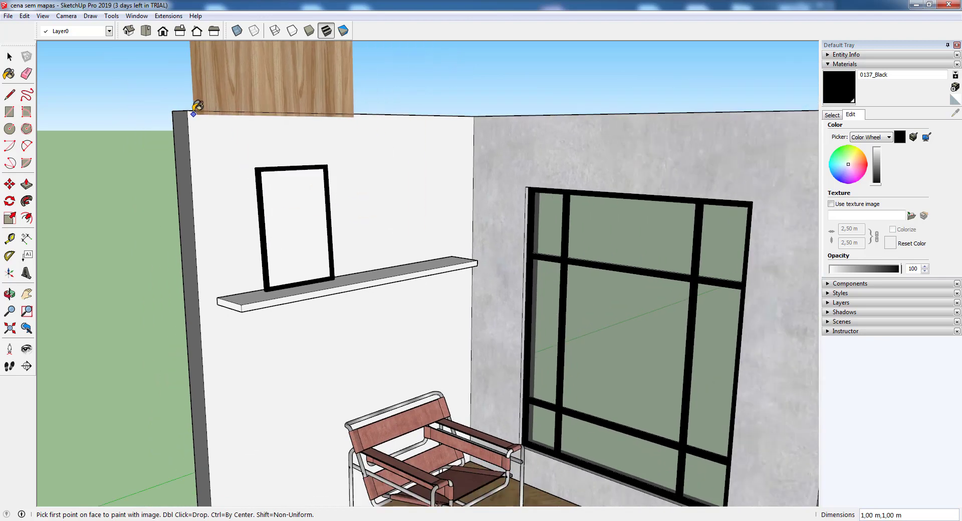
scroll(193, 108, down, 5)
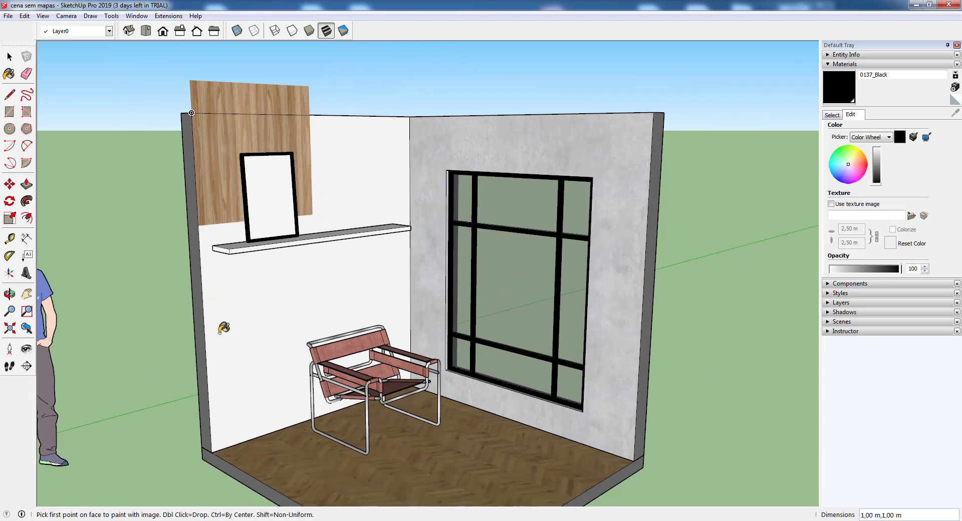
click(211, 453)
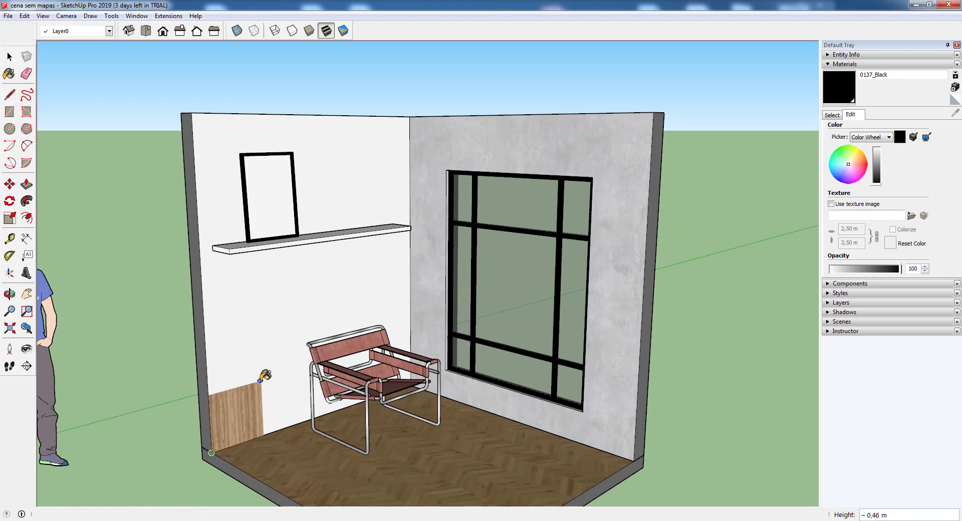
click(269, 374)
scroll(239, 410, up, 2)
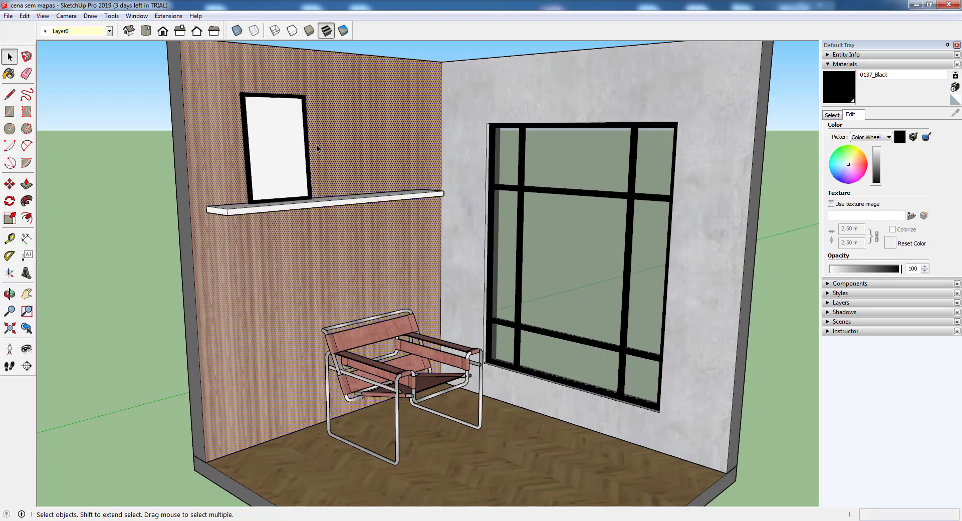
Undo the wood texture on the white wall and deselect the wall face.
key(ctrl+z)
scroll(116, 75, up, 2)
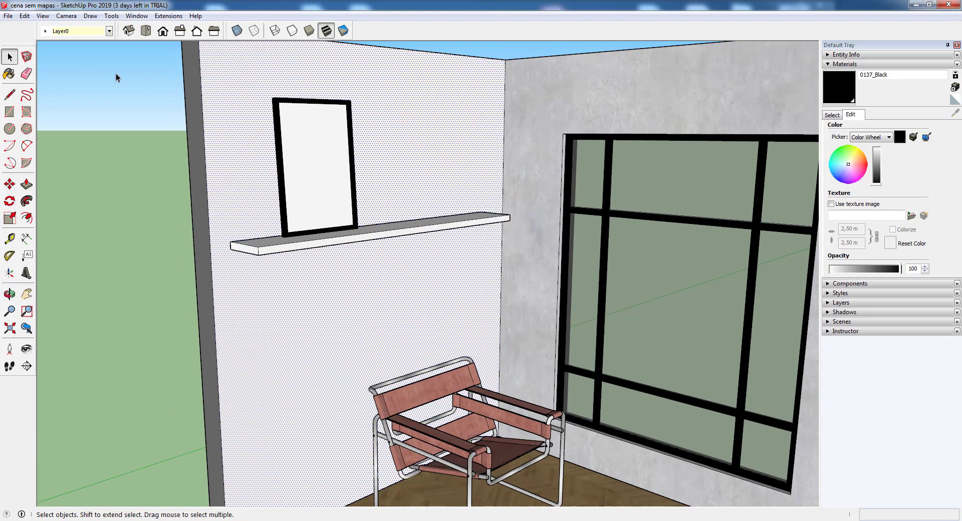
scroll(196, 88, up, 1)
click(153, 149)
scroll(374, 119, up, 3)
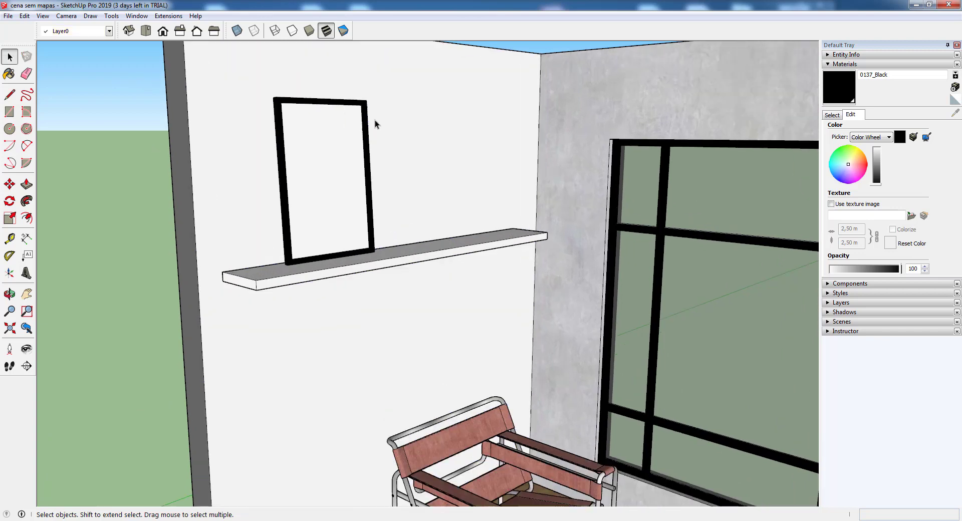
click(9, 15)
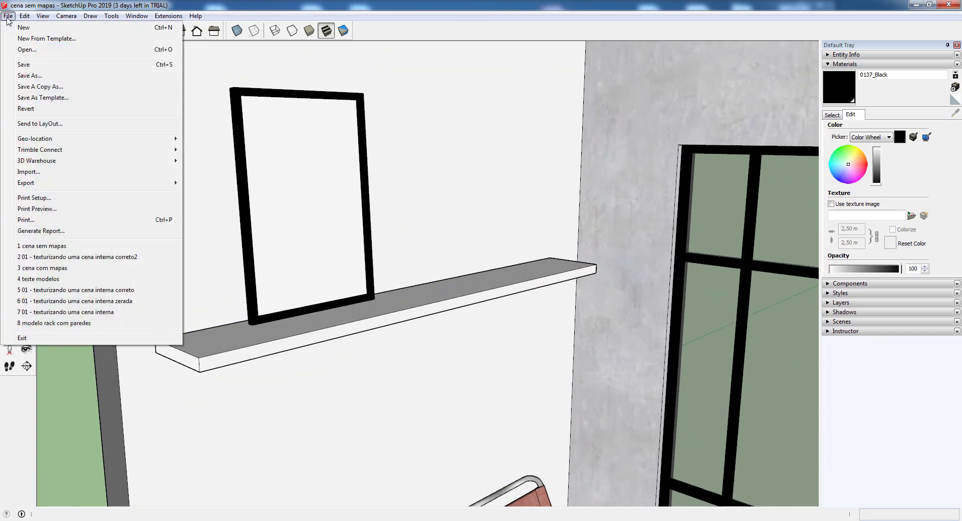
click(30, 172)
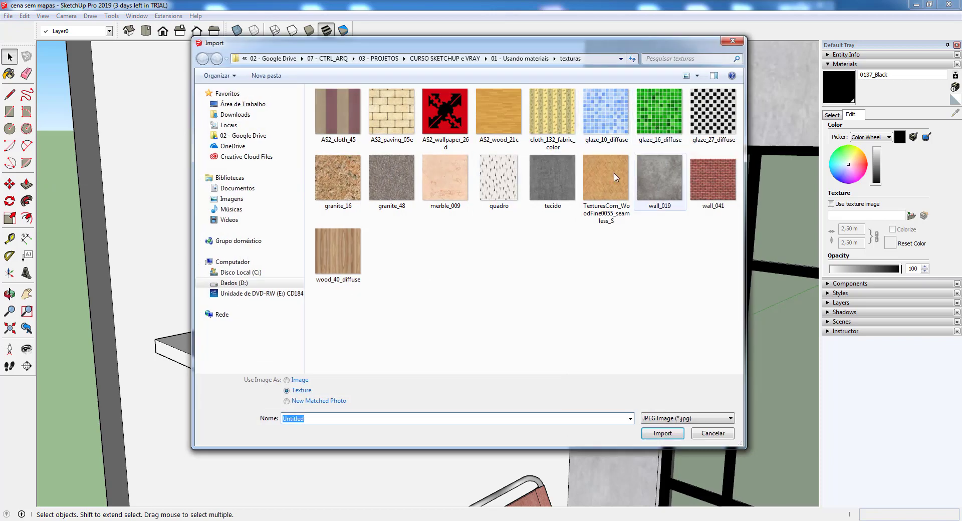
click(490, 170)
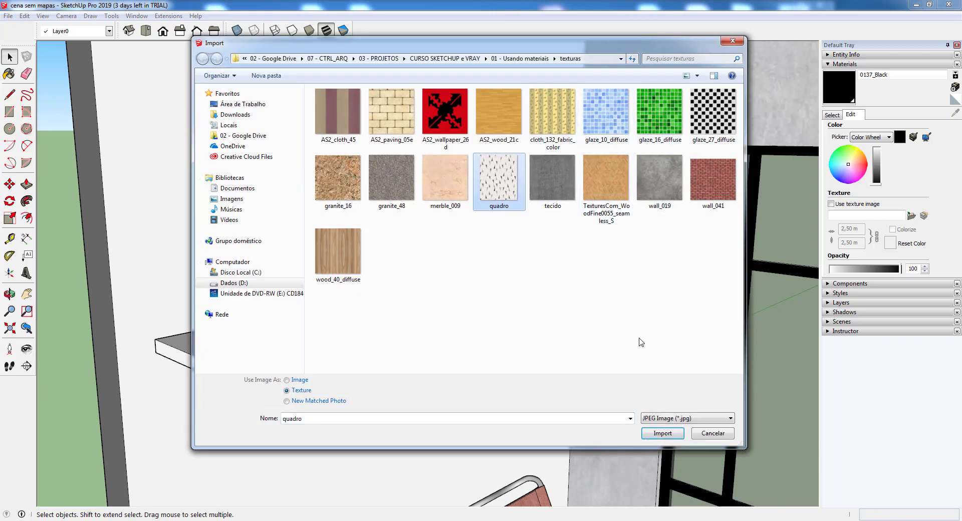
click(672, 435)
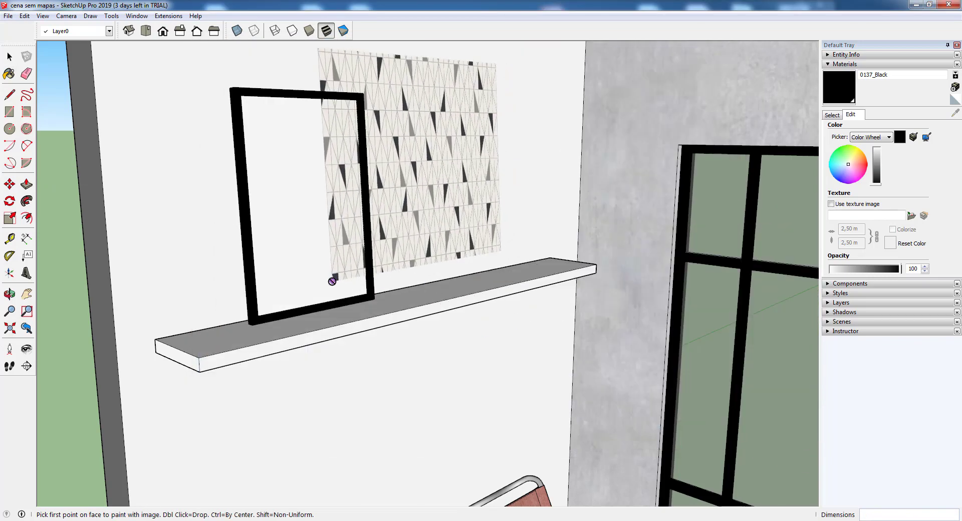
key(o)
middle_drag(295, 296, 103, 311)
scroll(146, 260, up, 6)
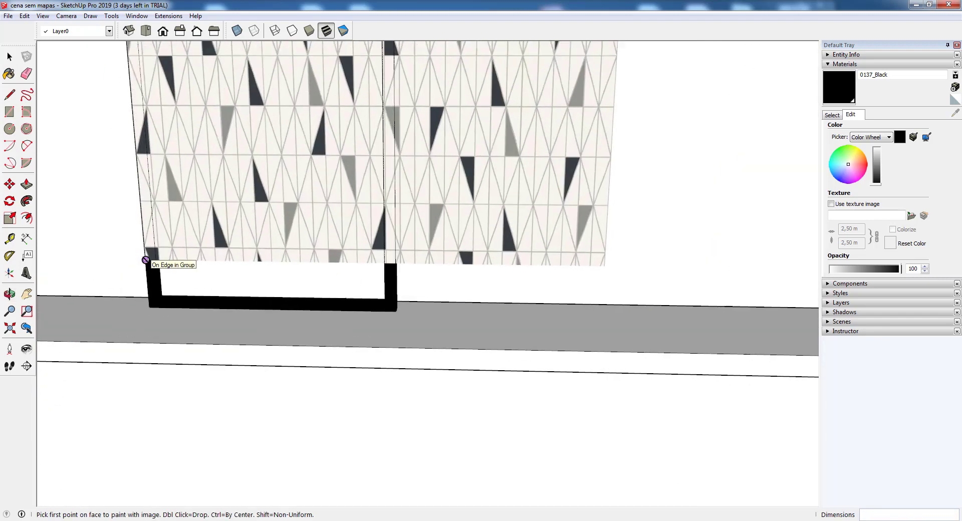
scroll(213, 286, up, 5)
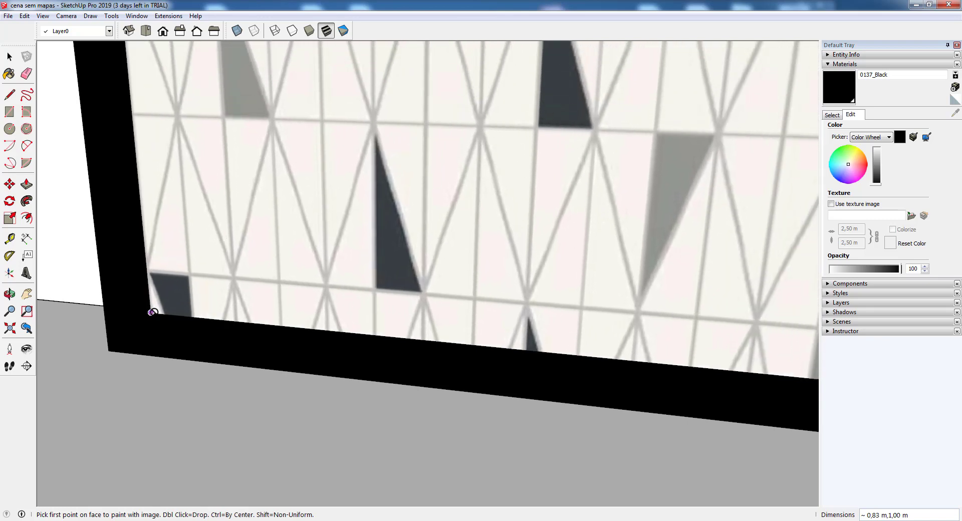
scroll(307, 278, down, 1)
scroll(307, 277, down, 3)
mouse_move(279, 283)
middle_down()
mouse_move(399, 294)
mouse_move(416, 315)
middle_up()
scroll(416, 316, down, 3)
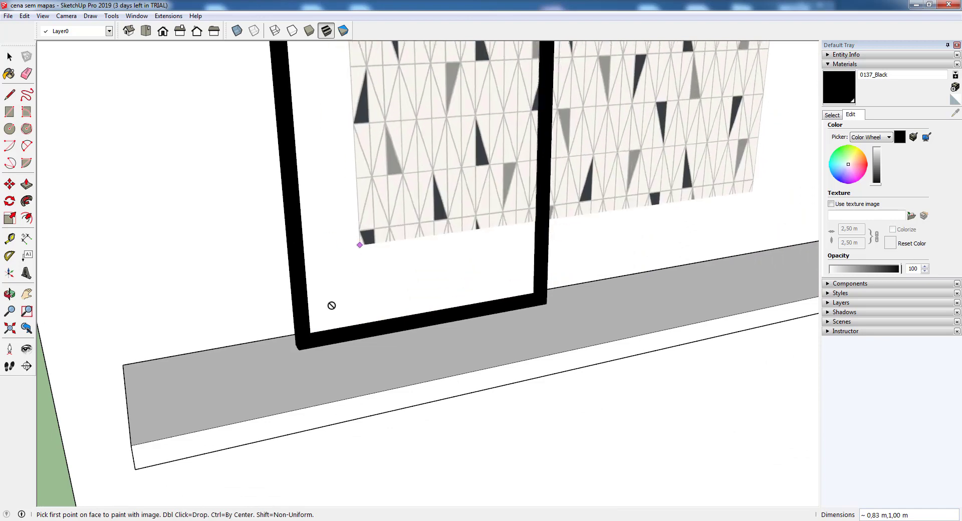
key(Escape)
Open the picture frame group on the shelf for editing.
scroll(327, 323, down, 4)
middle_drag(333, 326, 477, 179)
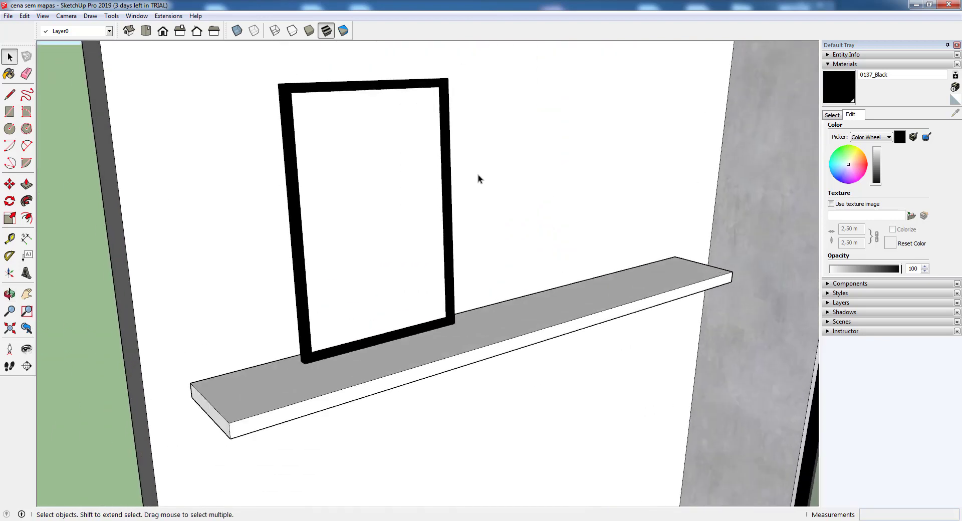
scroll(428, 173, up, 1)
click(429, 172)
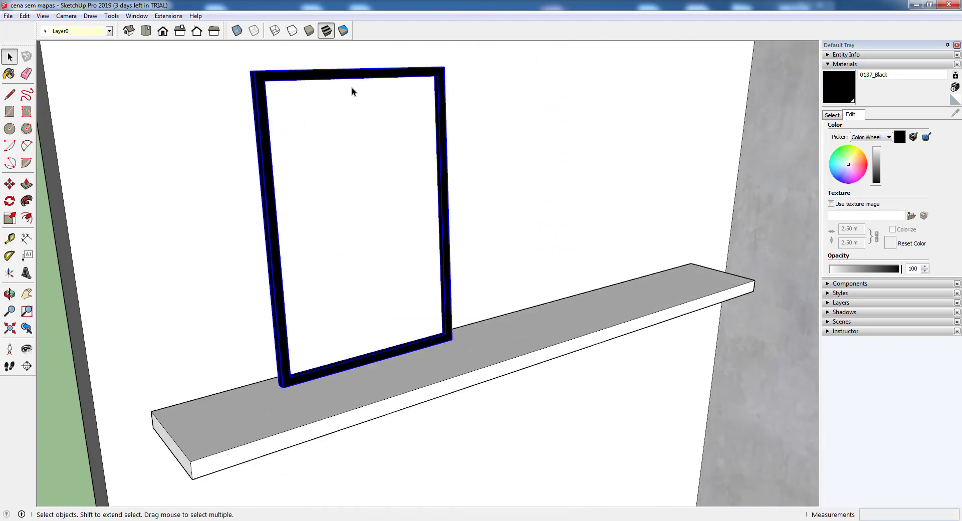
double_click(365, 157)
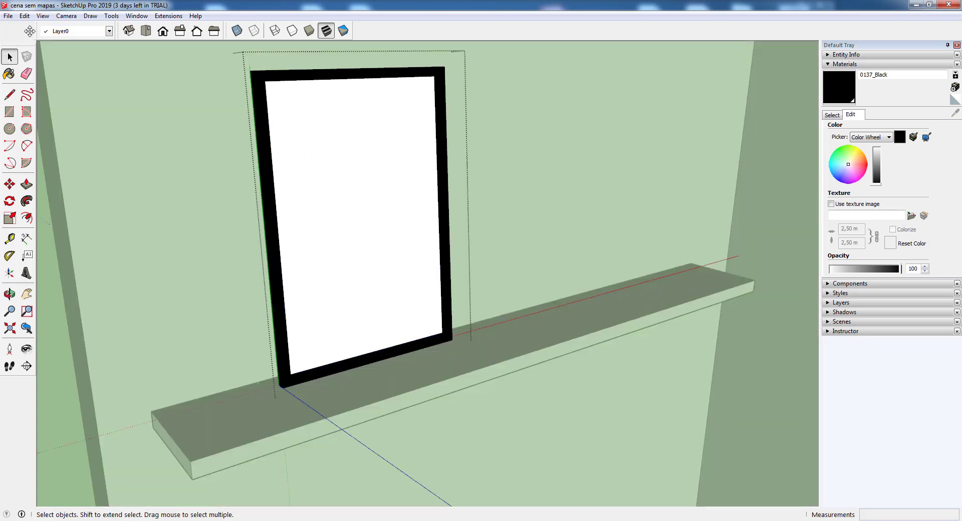
Import the quadro JPEG as a texture while inside the frame group.
click(8, 15)
click(45, 174)
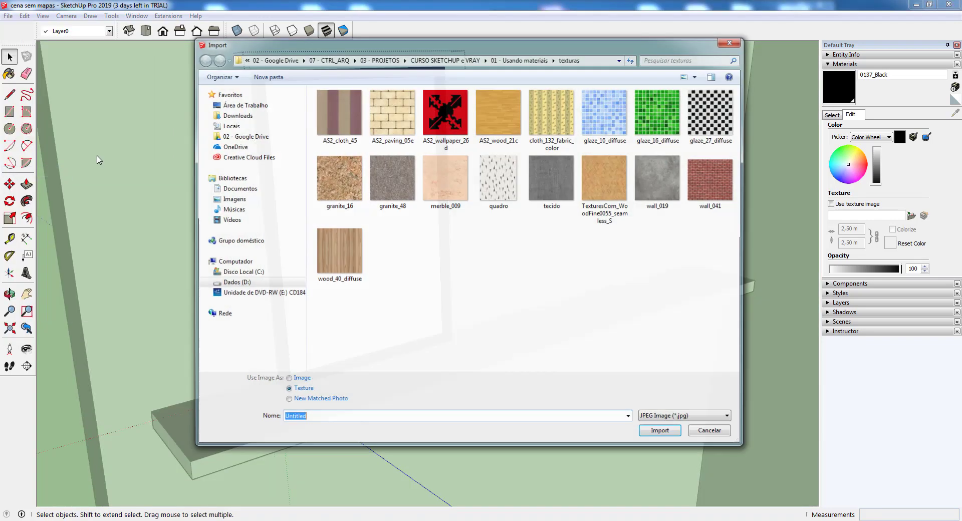
click(499, 179)
click(660, 430)
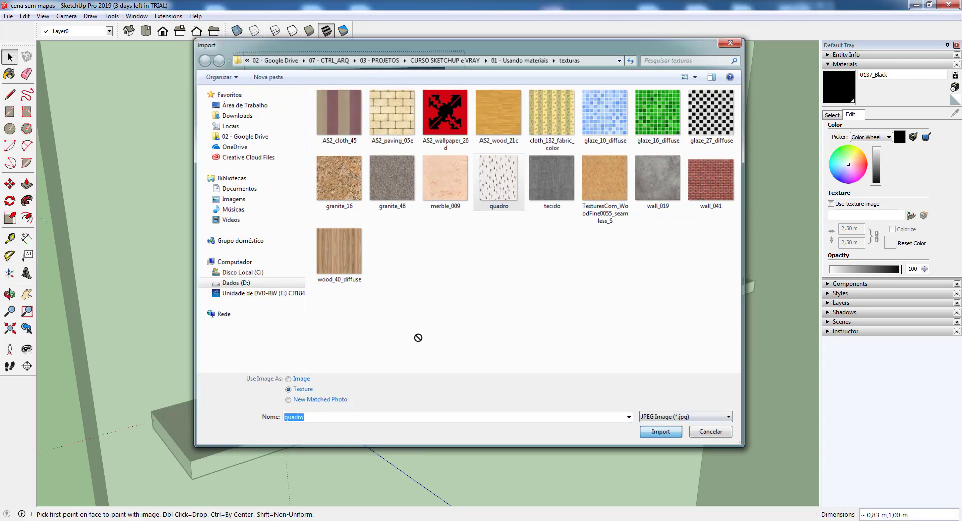
Paint the frame's inner face with the quadro texture, starting at its lower-left inner corner with a tile about 0,21 m high.
mouse_move(492, 271)
middle_down()
mouse_move(210, 314)
mouse_move(301, 291)
middle_up()
scroll(331, 289, up, 5)
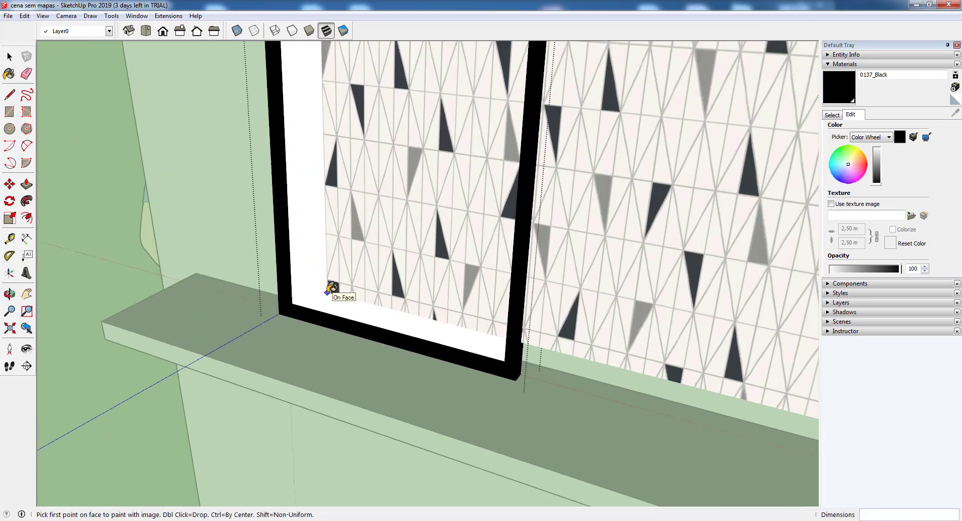
scroll(328, 292, up, 6)
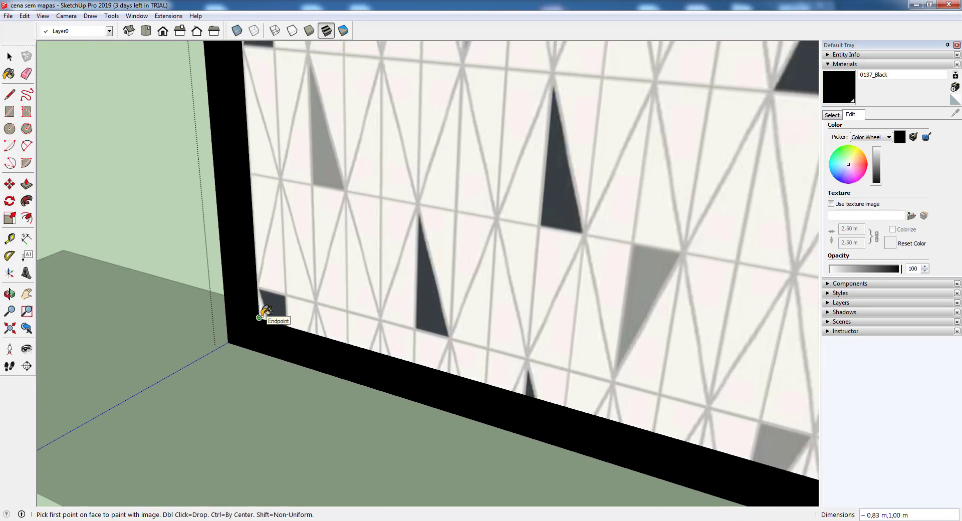
click(260, 318)
scroll(266, 308, down, 8)
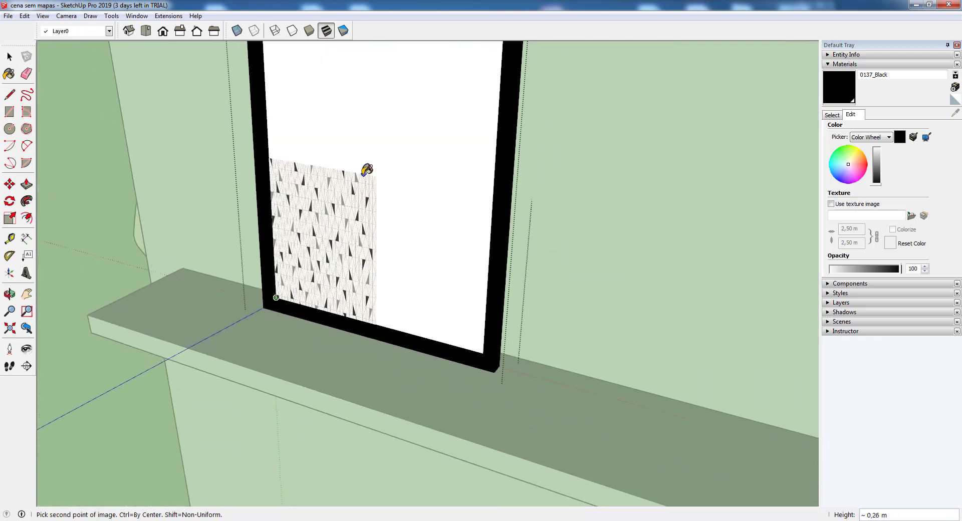
scroll(343, 197, up, 4)
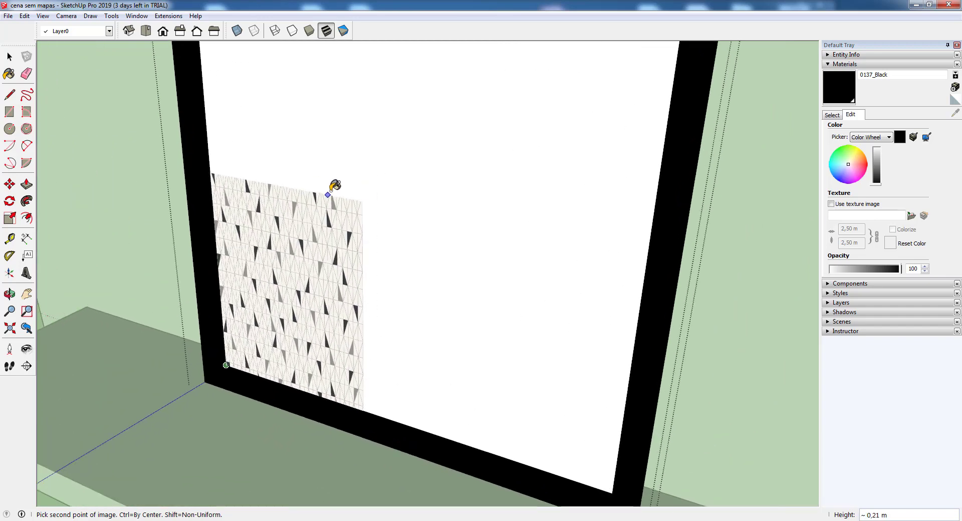
click(329, 193)
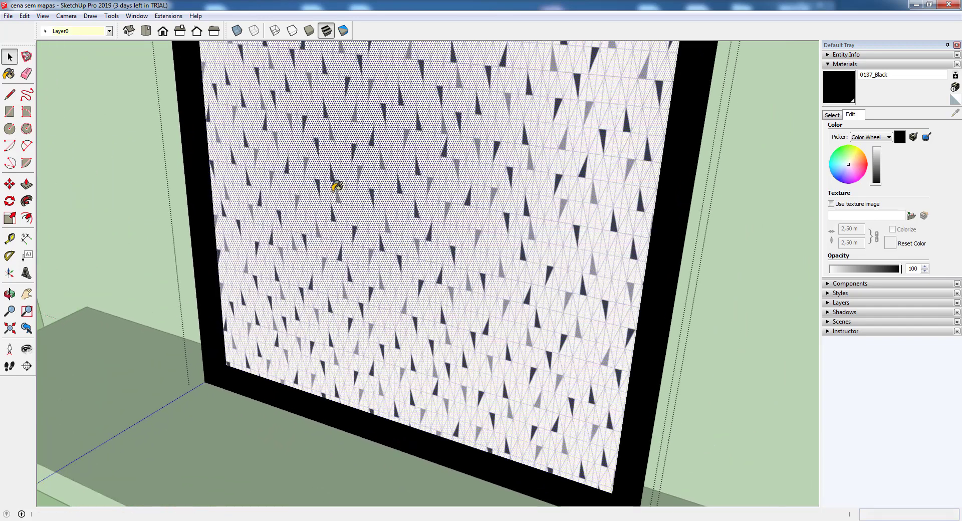
scroll(365, 298, down, 2)
scroll(365, 298, down, 3)
middle_drag(365, 298, 386, 150)
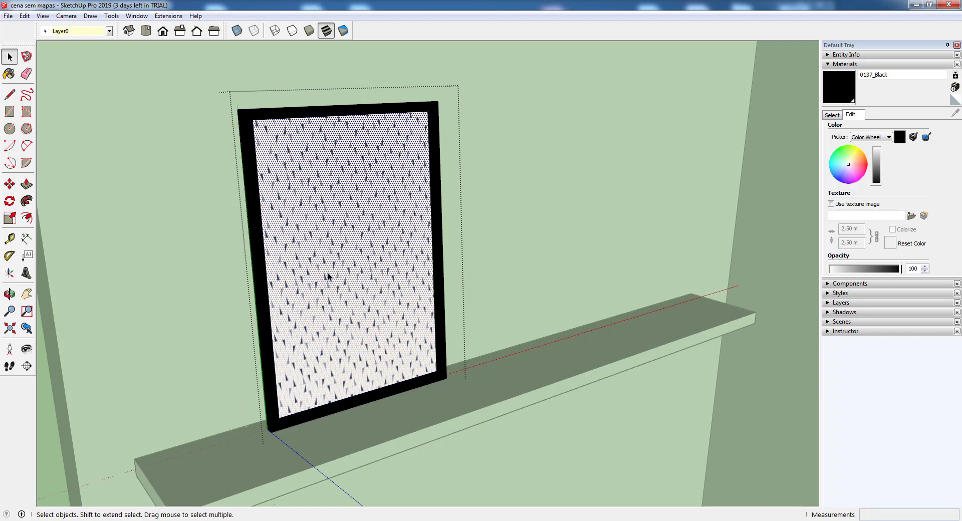
Sample the quadro texture from the picture face and set its texture width to 0,5 m, keeping the proportions.
key(b)
key(alt)
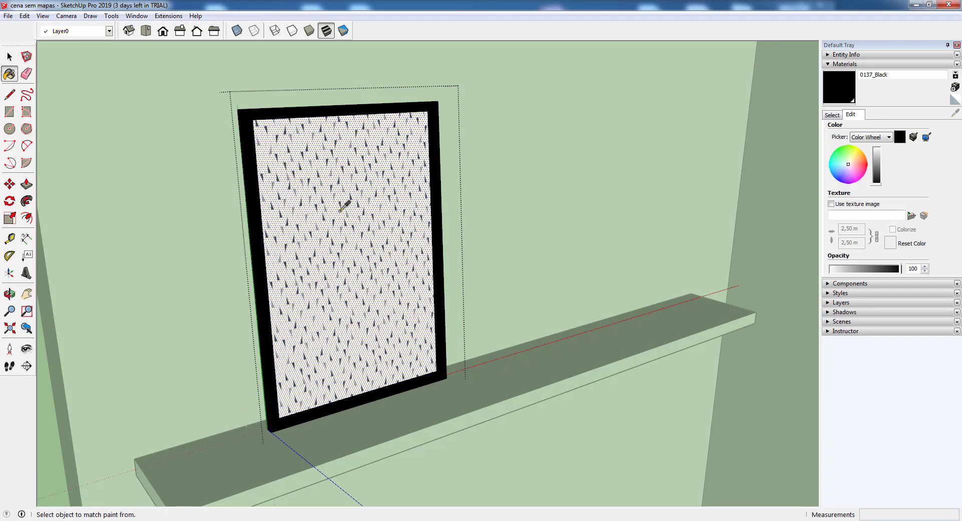
alt+click(340, 210)
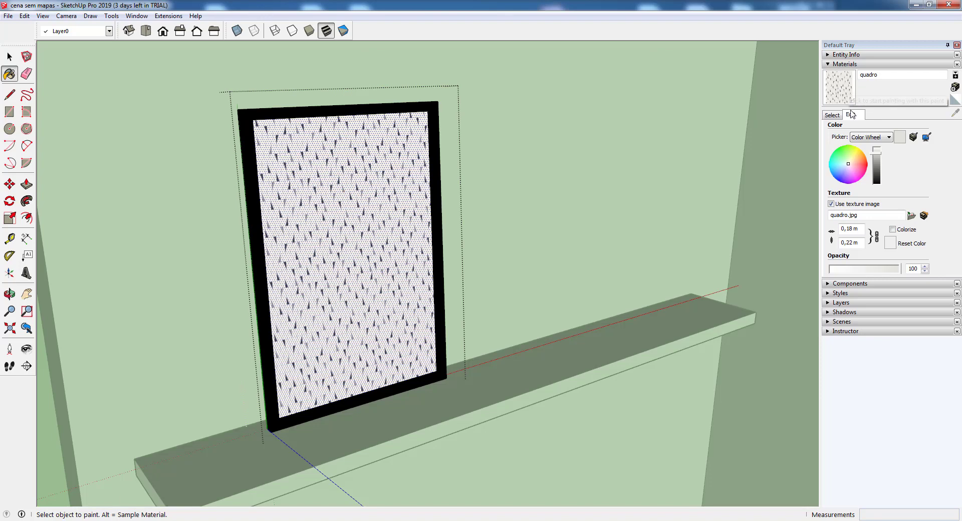
drag(859, 230, 832, 236)
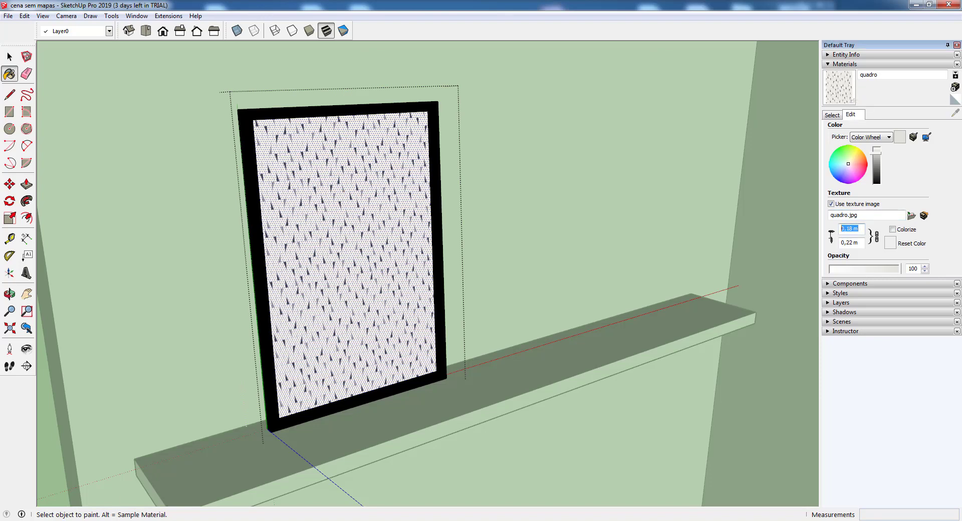
text(0,5)
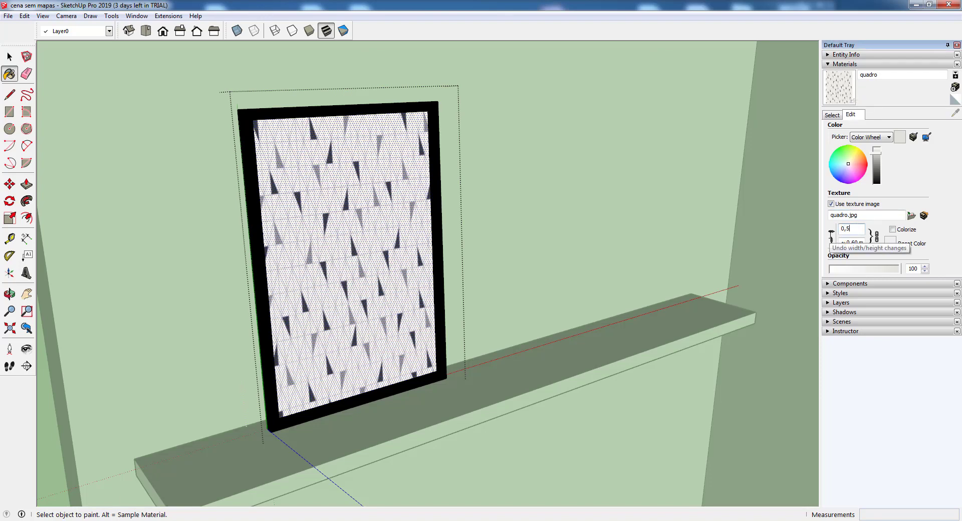
key(Return)
key(space)
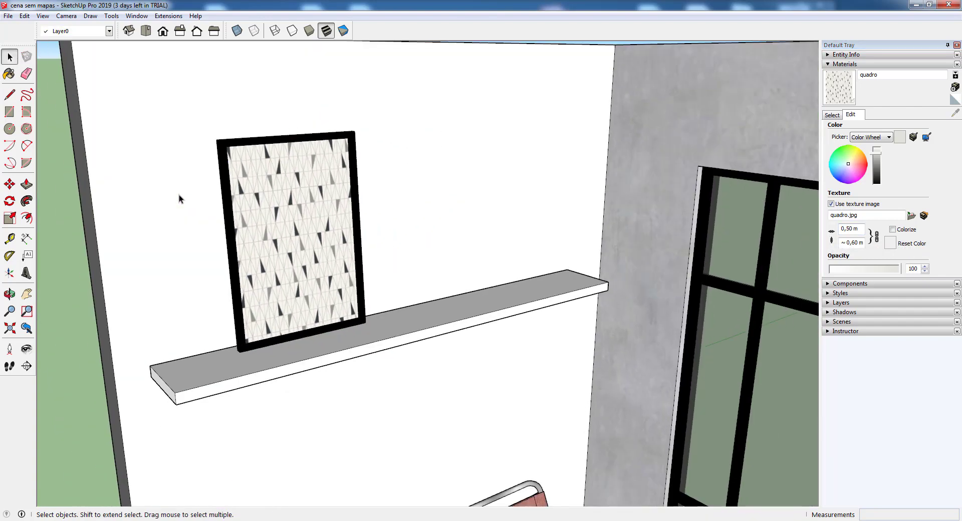
Examine the textured room from several angles, including the picture, shelf, chair, window wall and wood floor.
scroll(179, 195, down, 7)
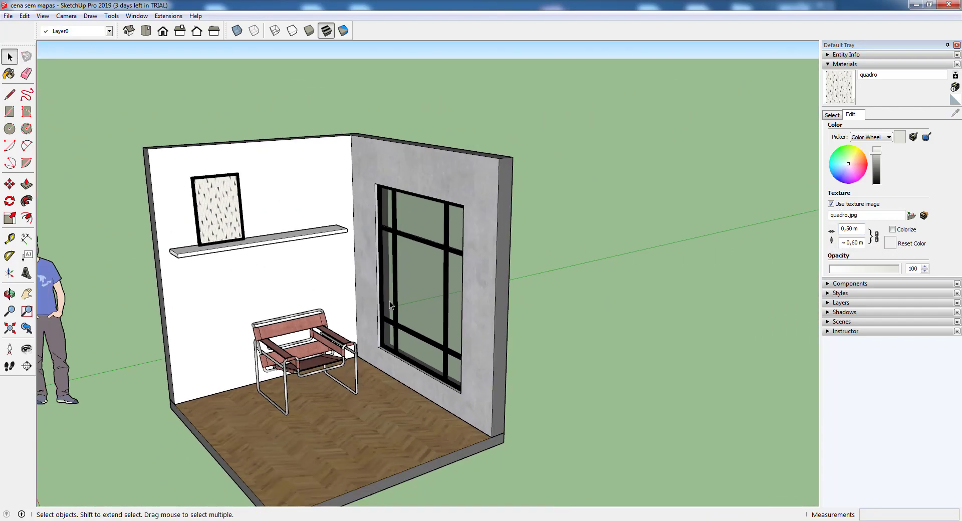
shift+middle_drag(389, 301, 429, 252)
drag(424, 234, 369, 377)
key(space)
scroll(369, 376, up, 2)
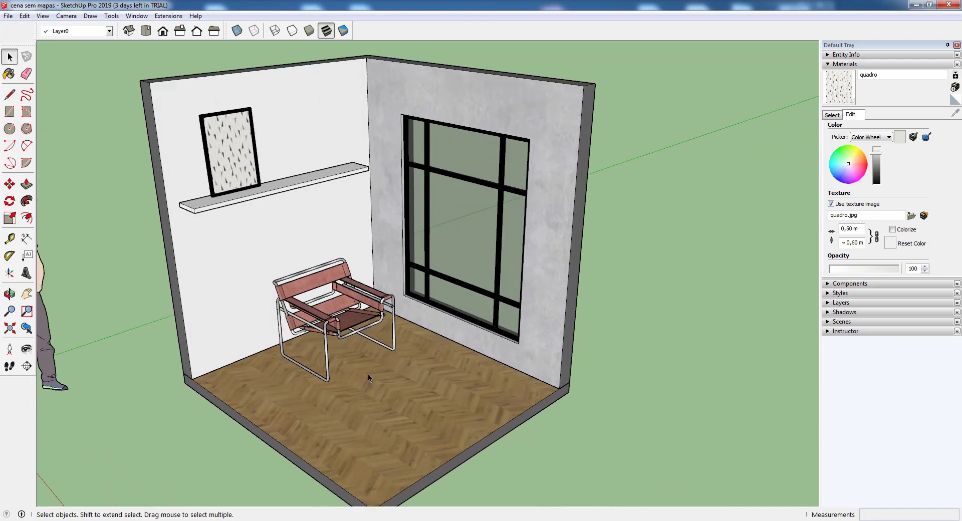
key(o)
drag(482, 307, 579, 250)
key(space)
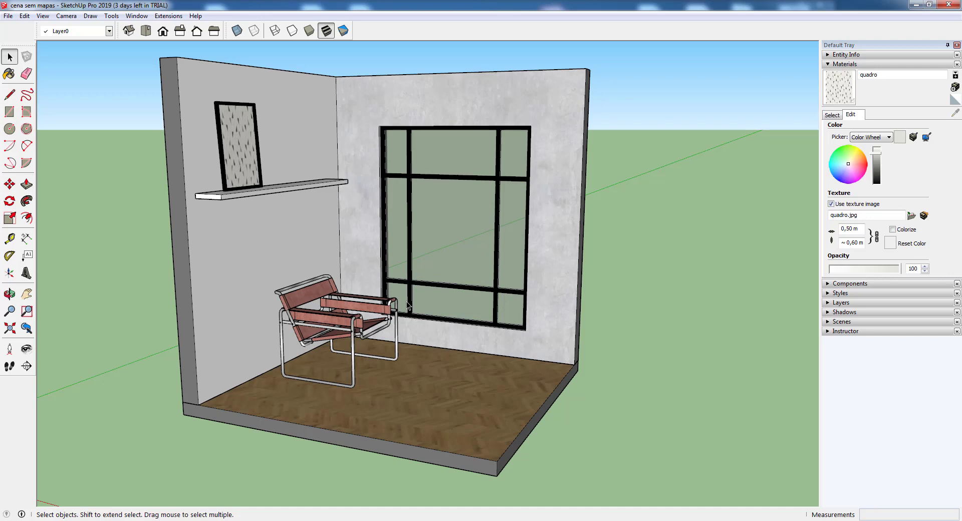
middle_drag(407, 304, 467, 294)
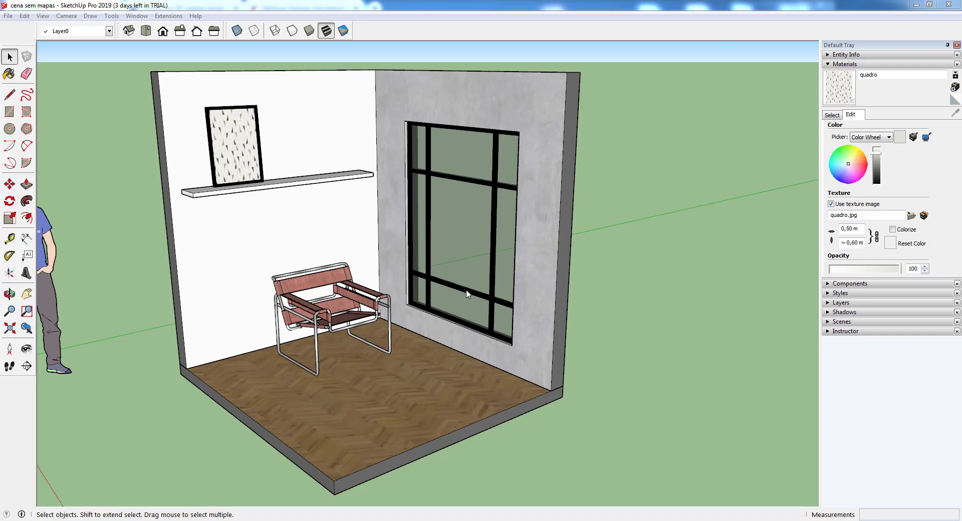
Switch to the browser and look through the photo texture categories on textures.com, plus the Sketchup Texture Club home page.
click(241, 520)
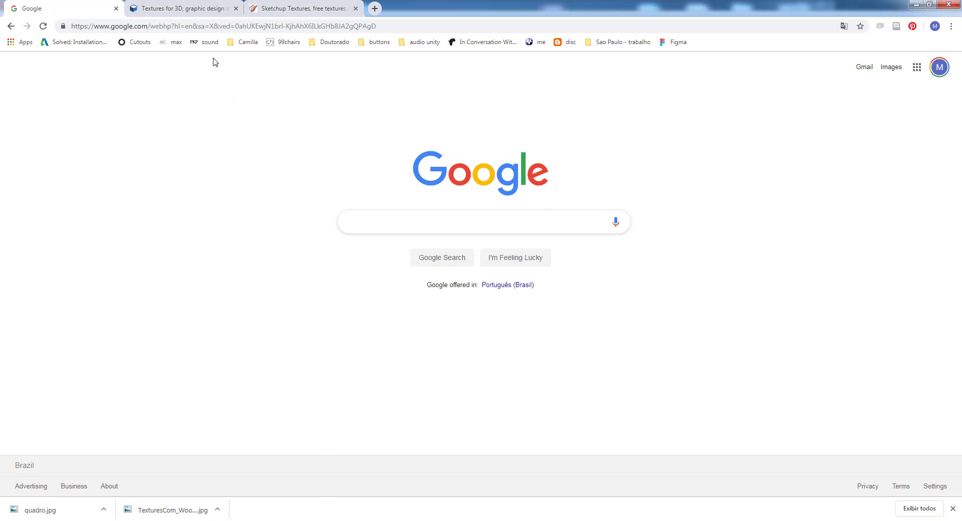
click(186, 11)
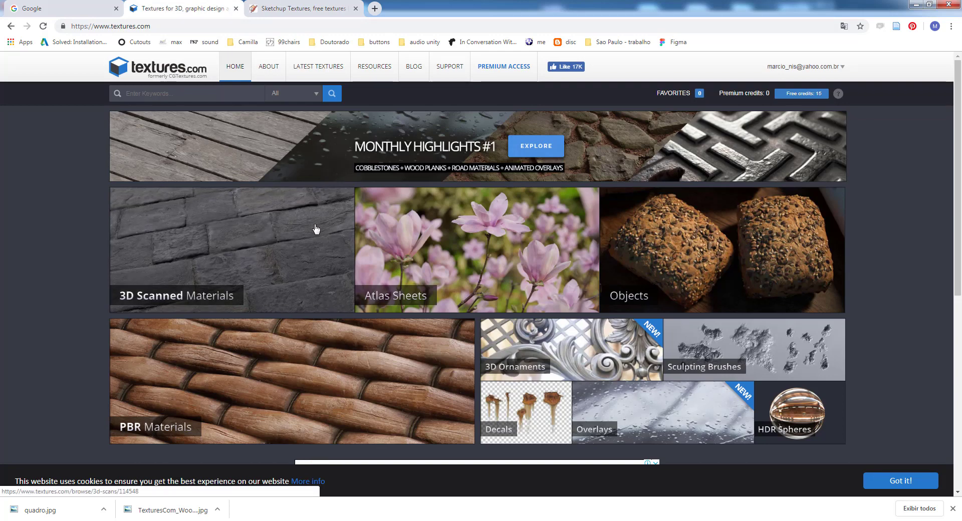
scroll(316, 229, down, 7)
scroll(315, 230, down, 1)
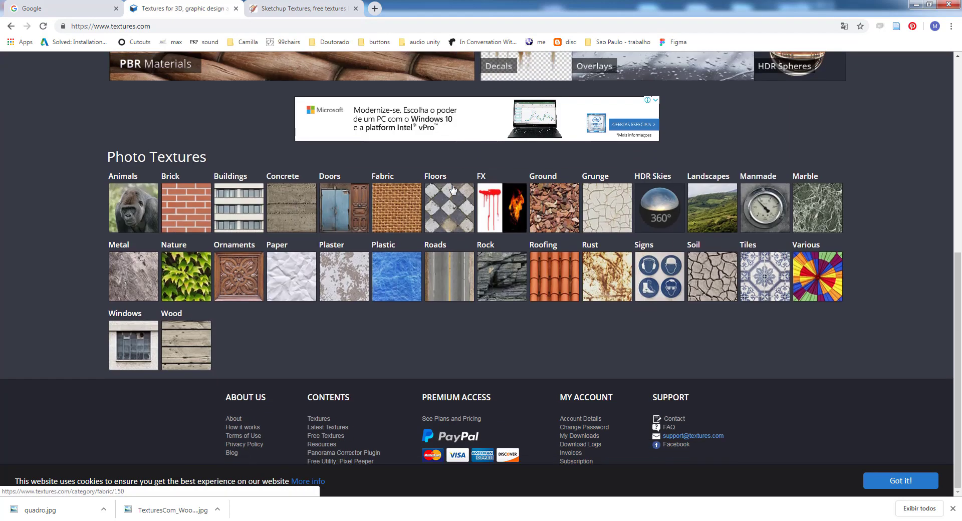
scroll(173, 241, up, 4)
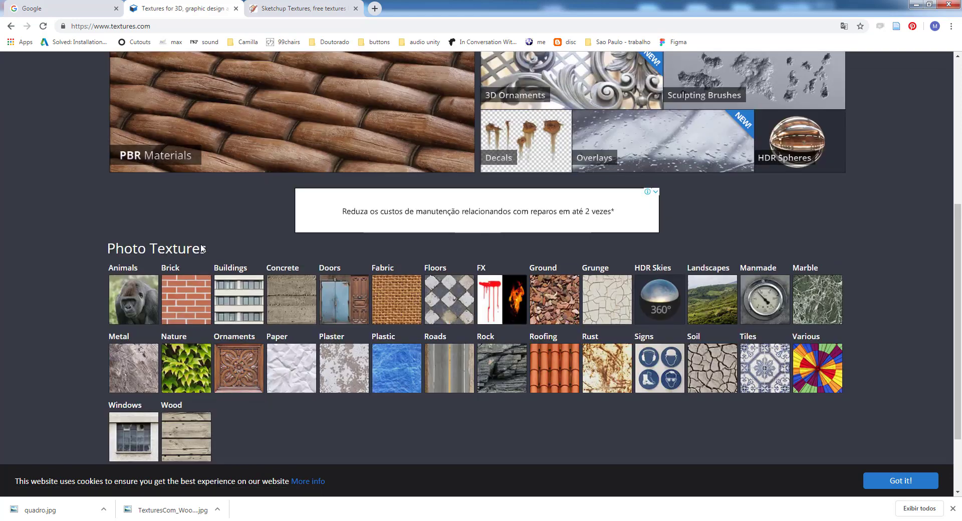
click(293, 12)
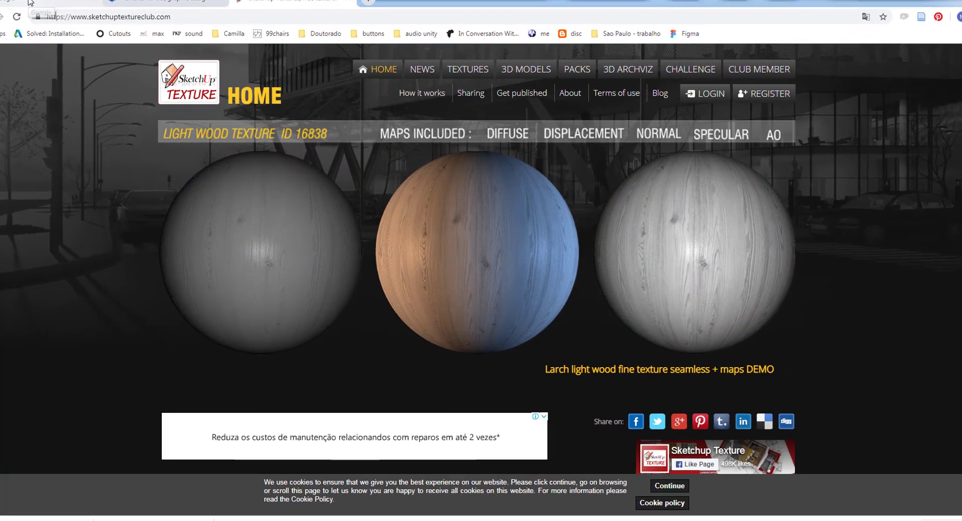
Search Google for "wood seamless tileable texture" and browse the image results.
click(50, 10)
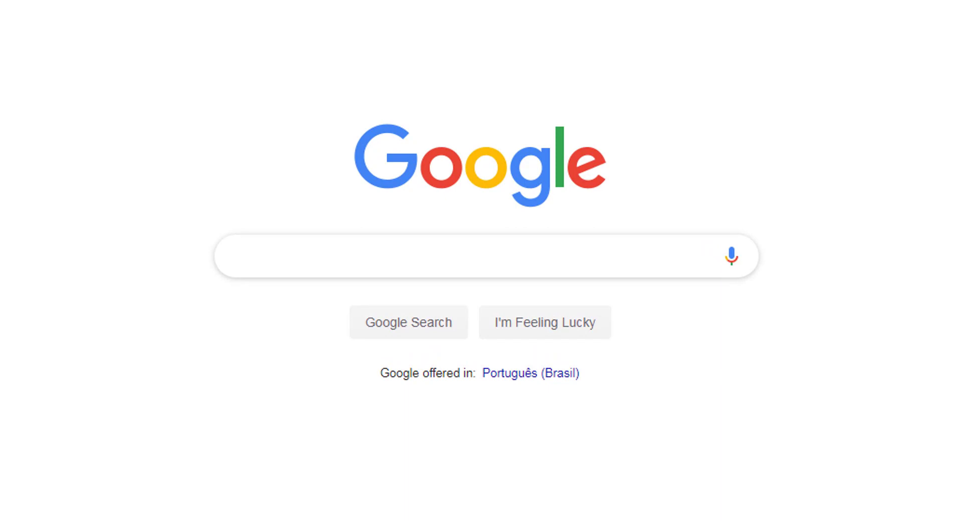
text(wood )
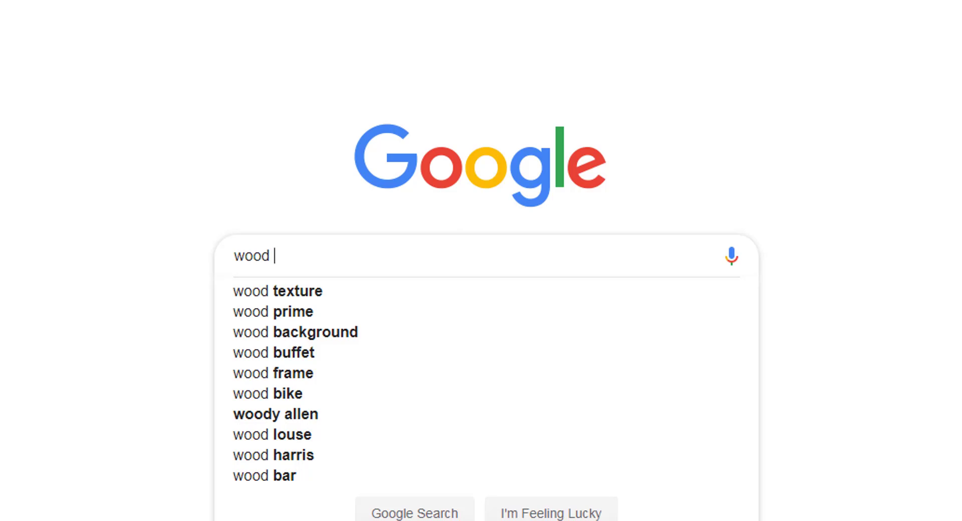
text(seam)
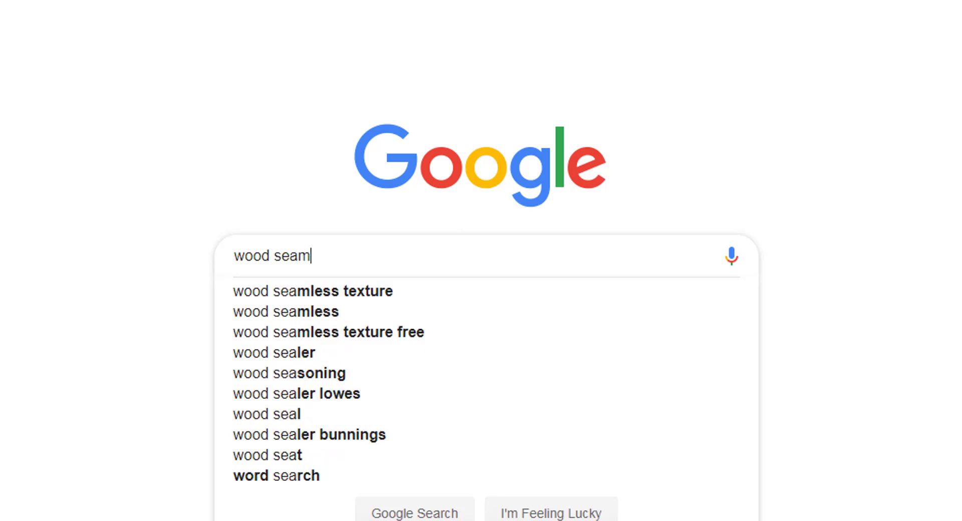
text(less )
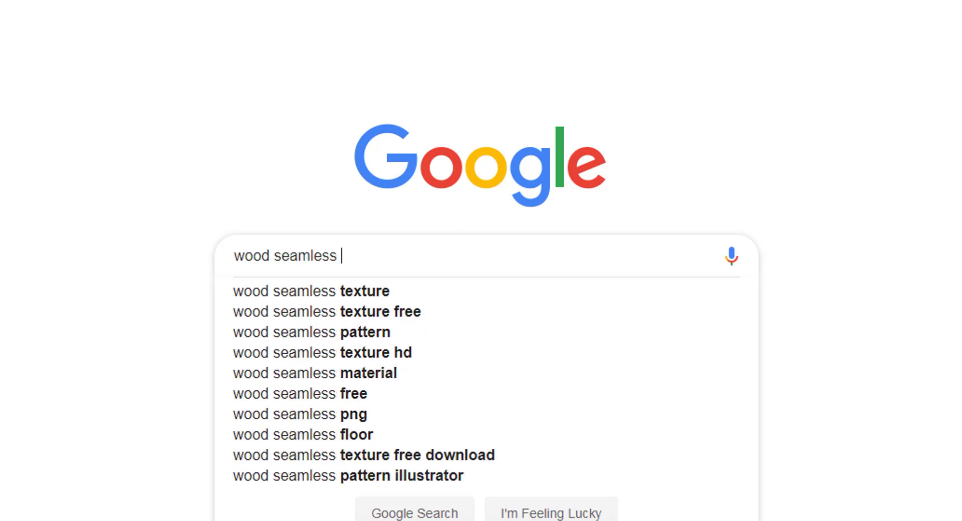
text(tileable)
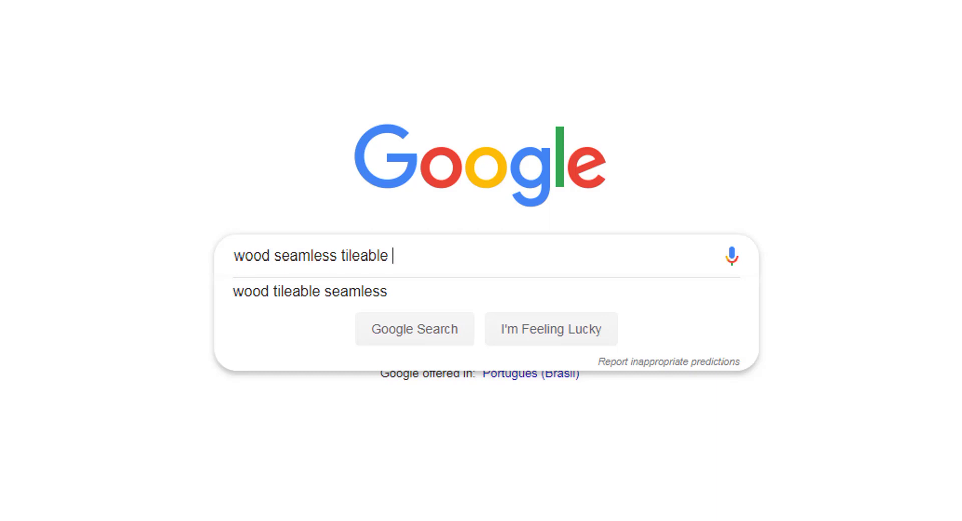
text( texture)
key(Escape)
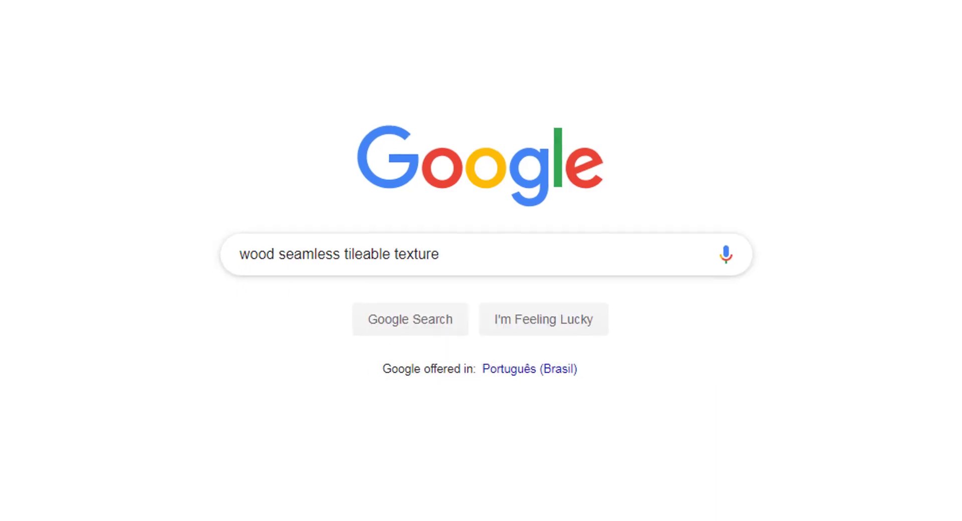
key(Return)
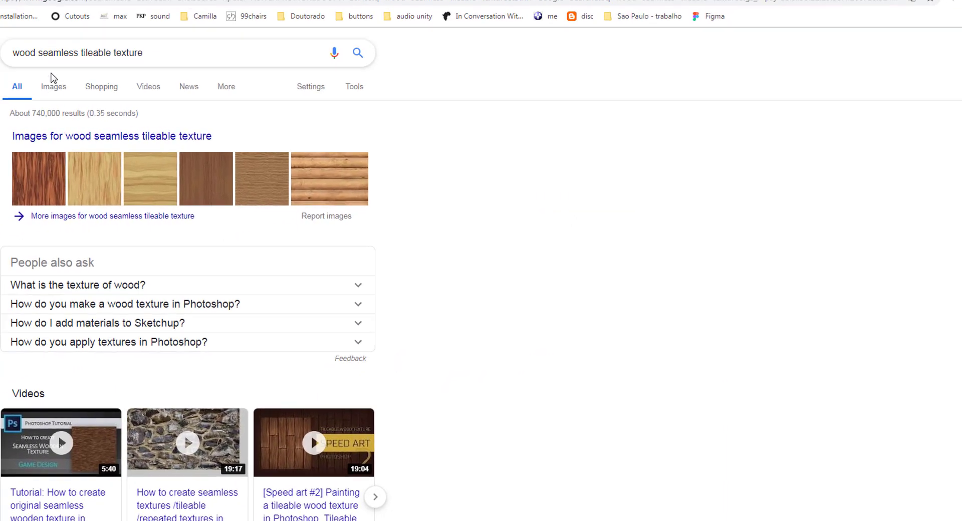
click(53, 86)
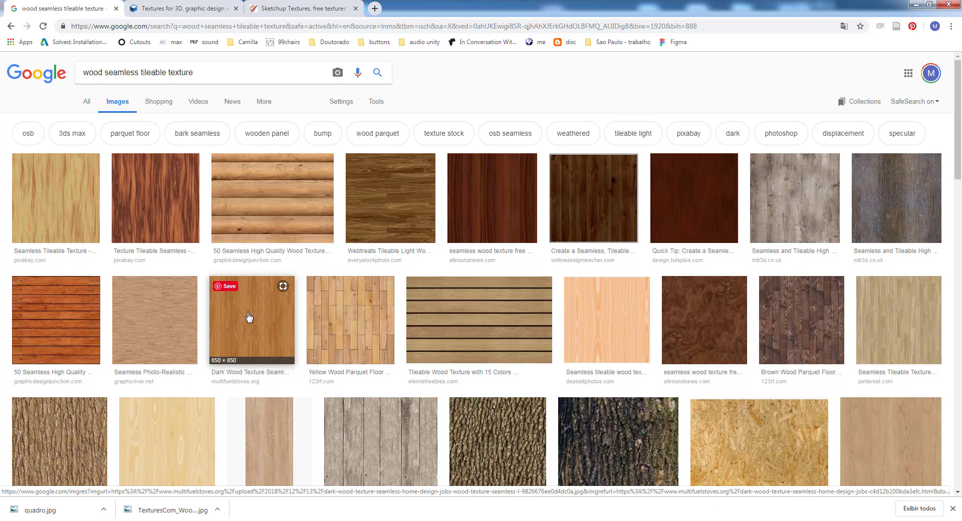
scroll(249, 316, down, 2)
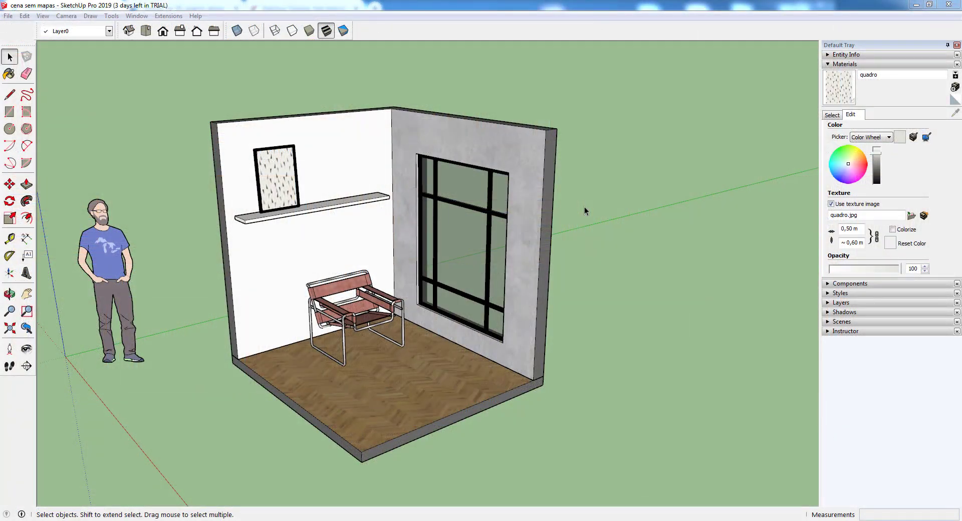
middle_drag(454, 226, 395, 291)
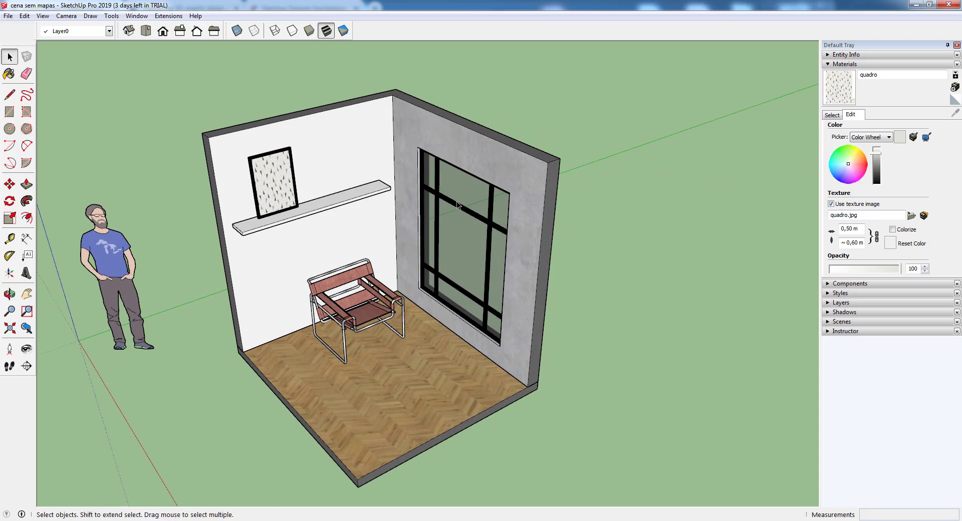
scroll(457, 205, down, 2)
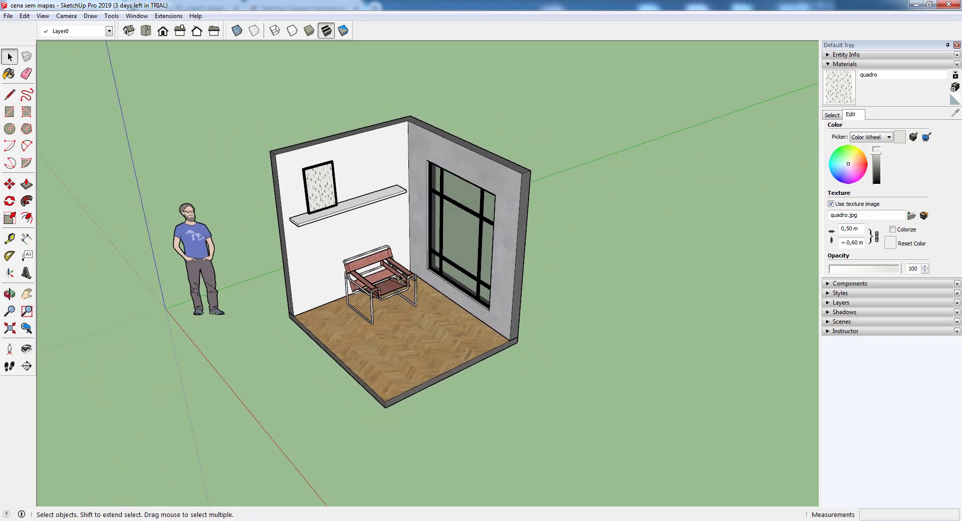